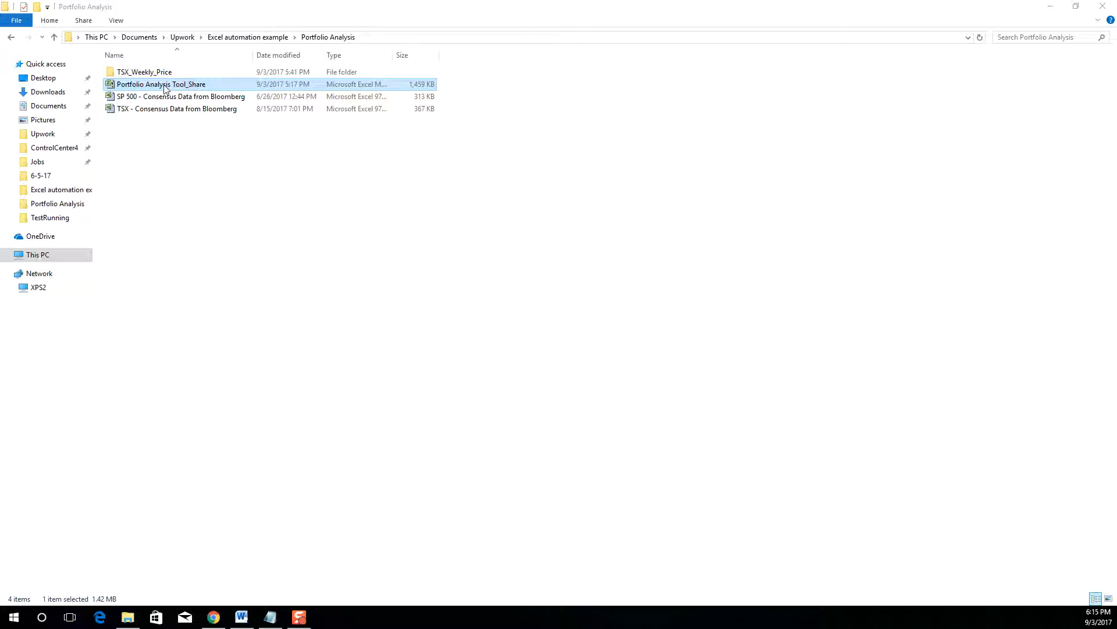
- Open the Portfolio Analysis Tool_Share workbook and enable its active content
double_click(165, 88)
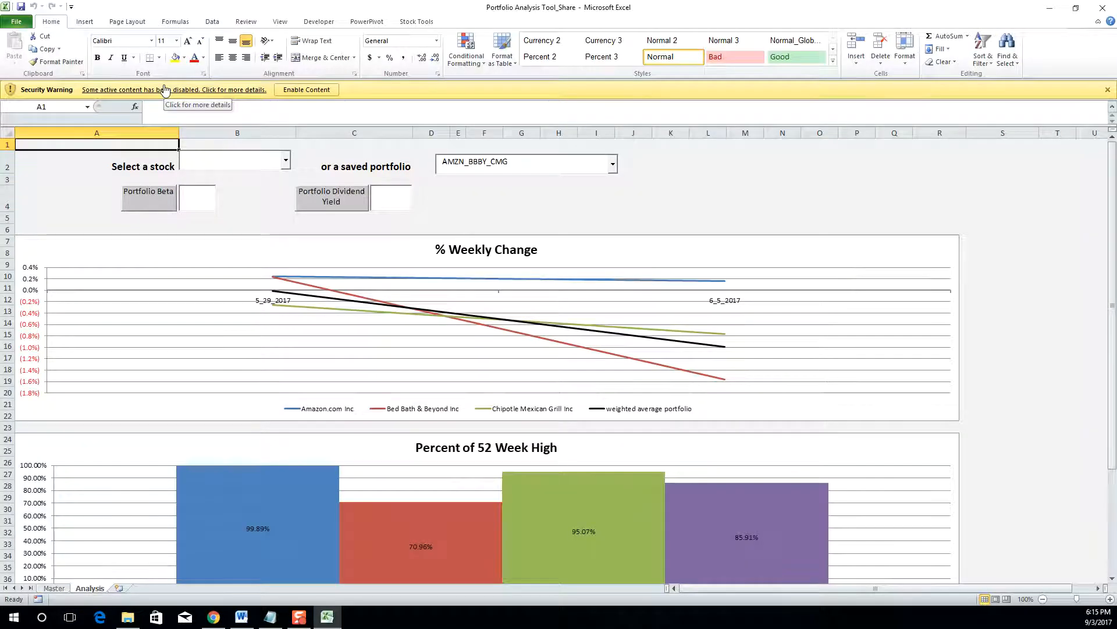
click(293, 89)
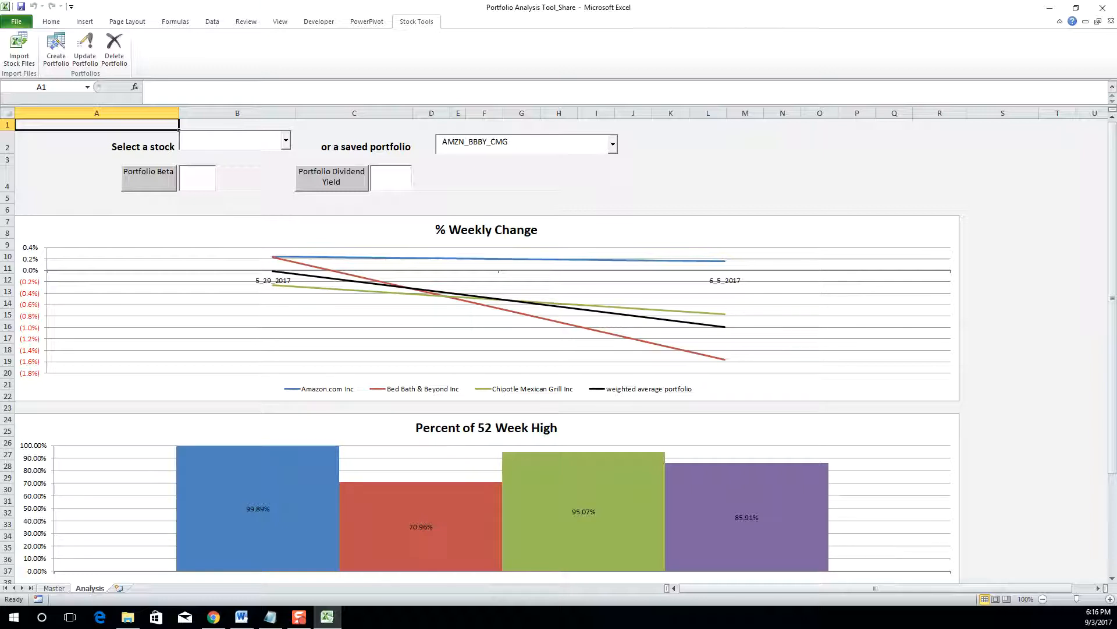
- After a glance at the Master sheet, unhide the Changes sheet from the Analysis tab
click(46, 588)
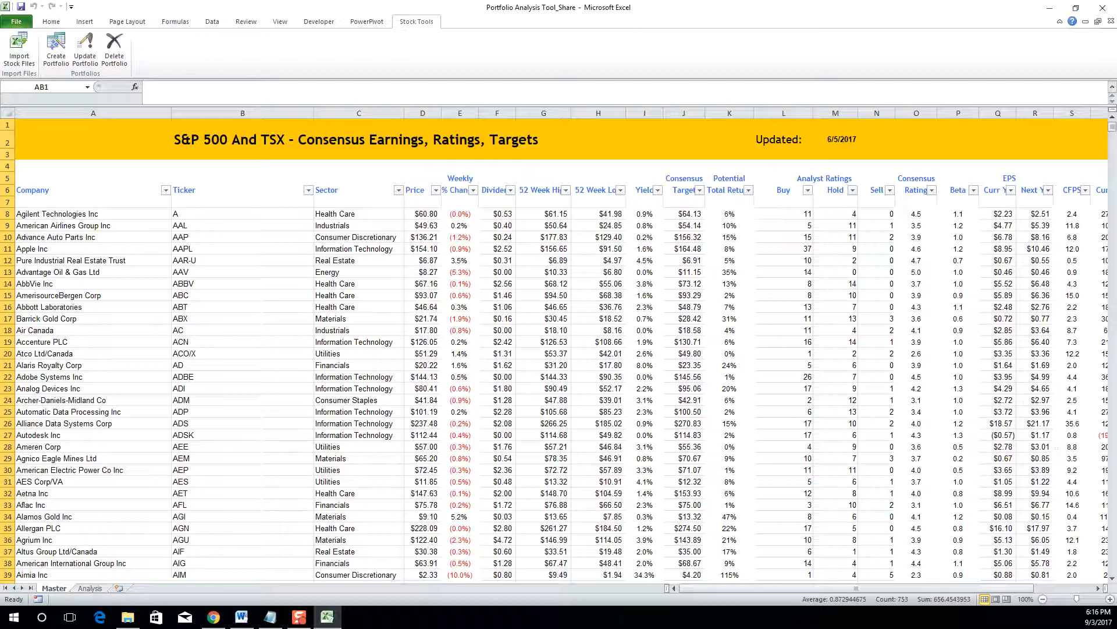
click(90, 588)
right_click(96, 588)
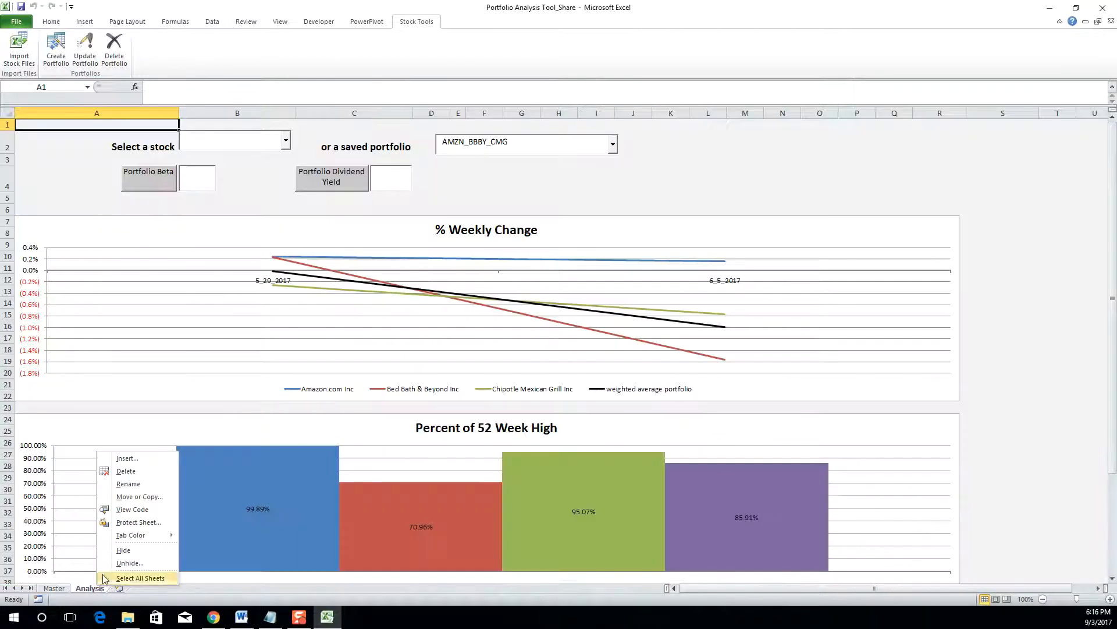
click(111, 563)
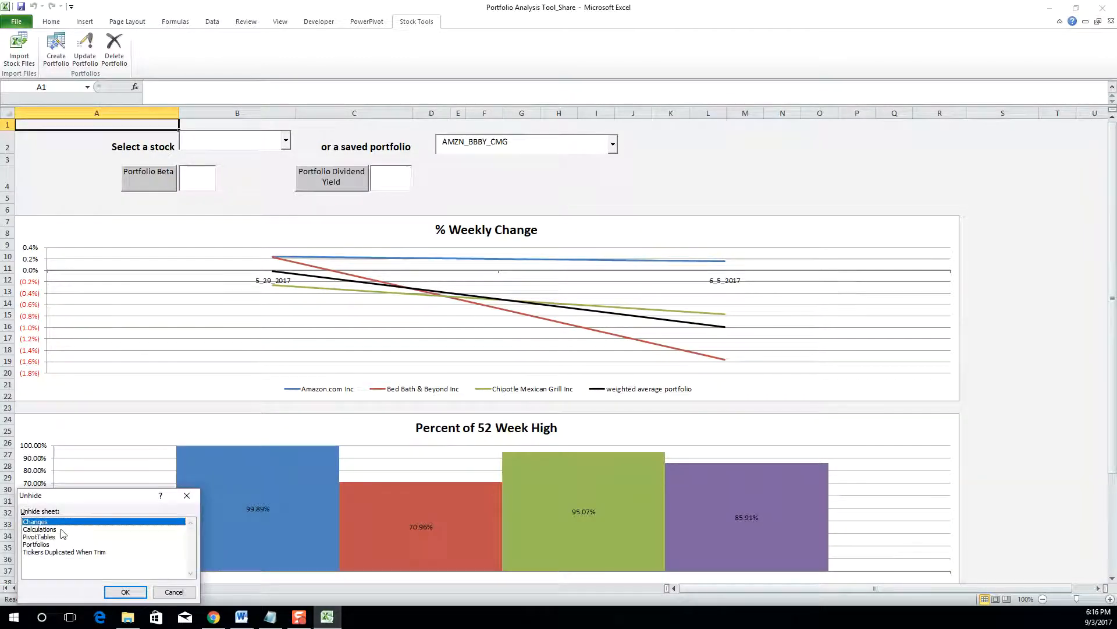
click(125, 592)
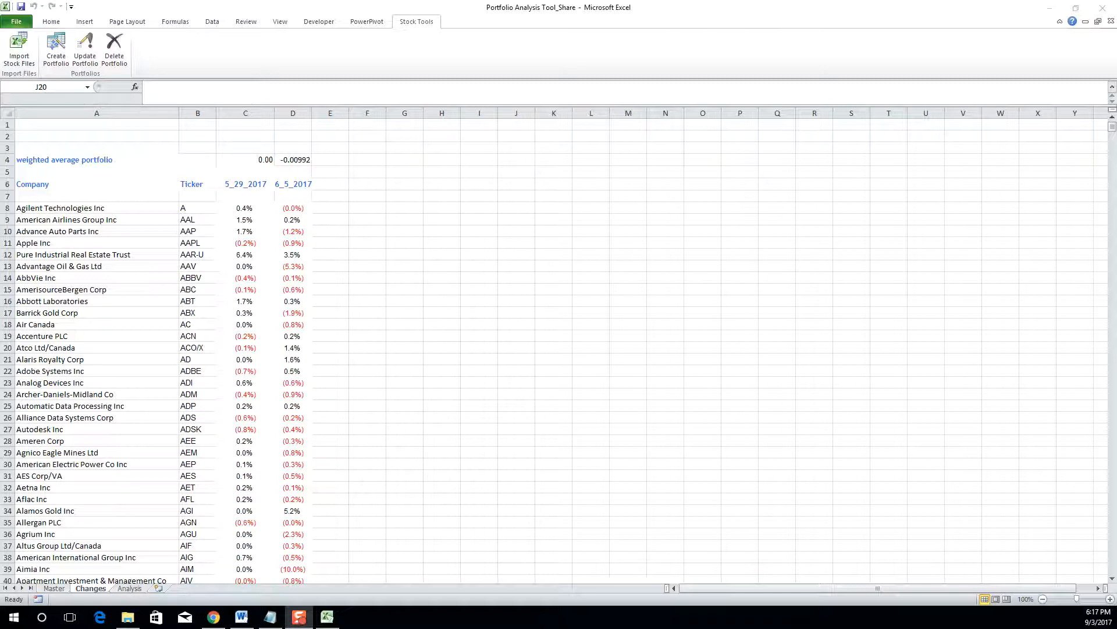
- Hide the Changes sheet again so only Master and Analysis remain
click(86, 589)
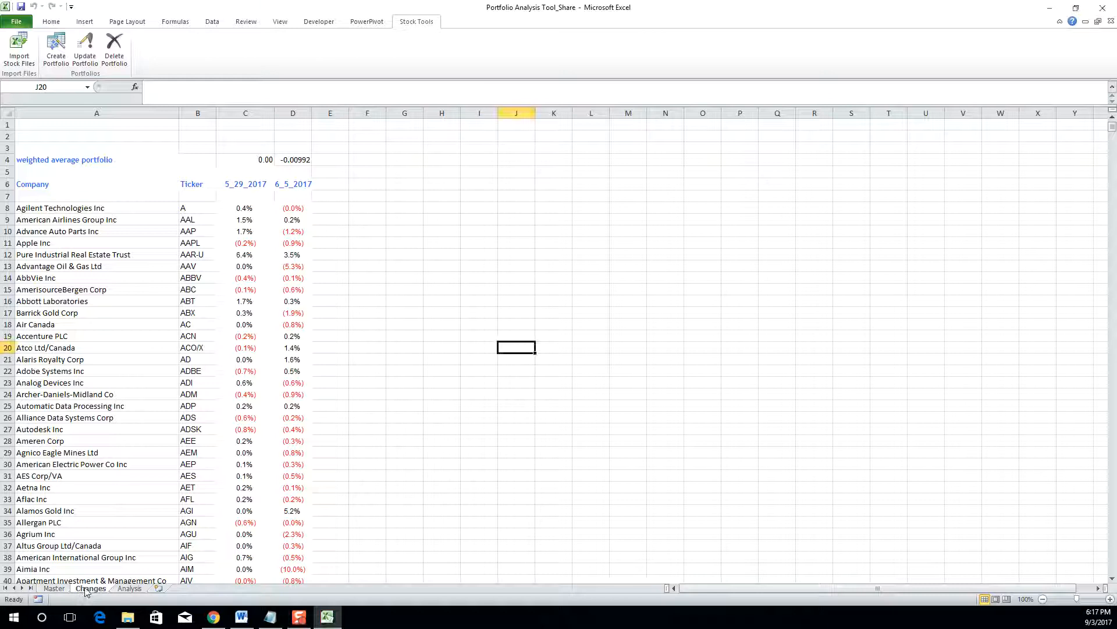
right_click(86, 589)
click(103, 553)
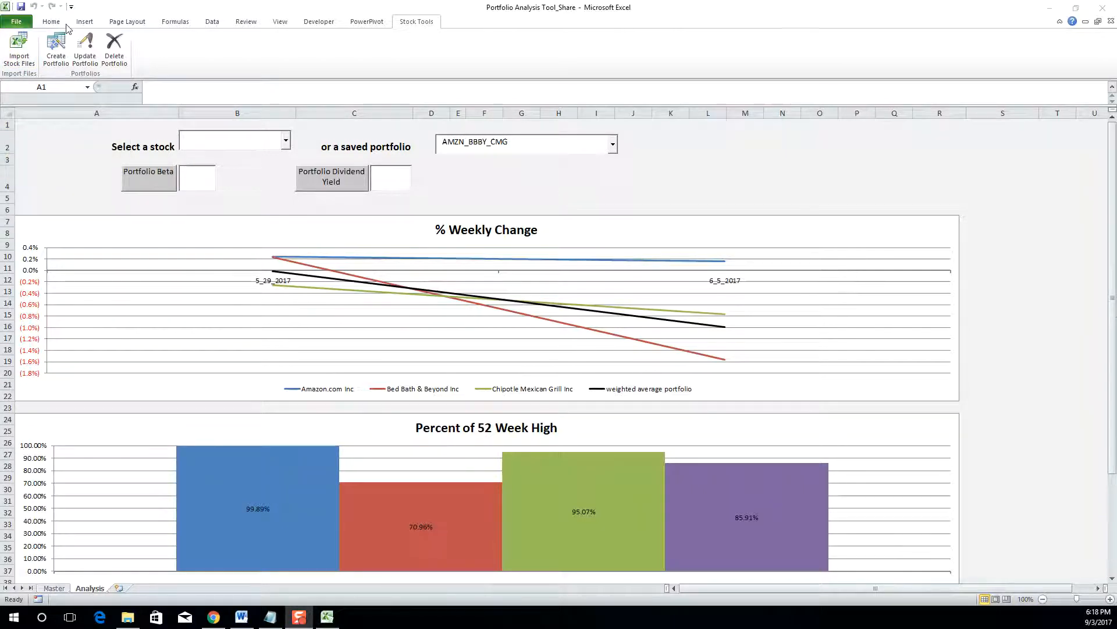
- Import the SP 500 and TSX consensus data files from the Portfolio Analysis folder
click(20, 57)
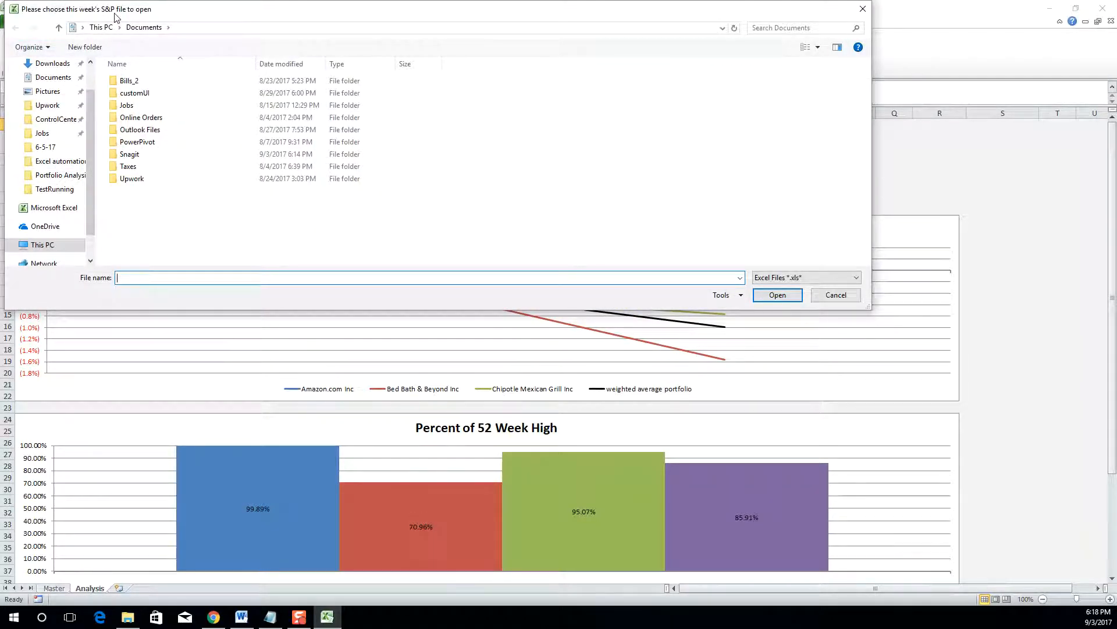
click(74, 178)
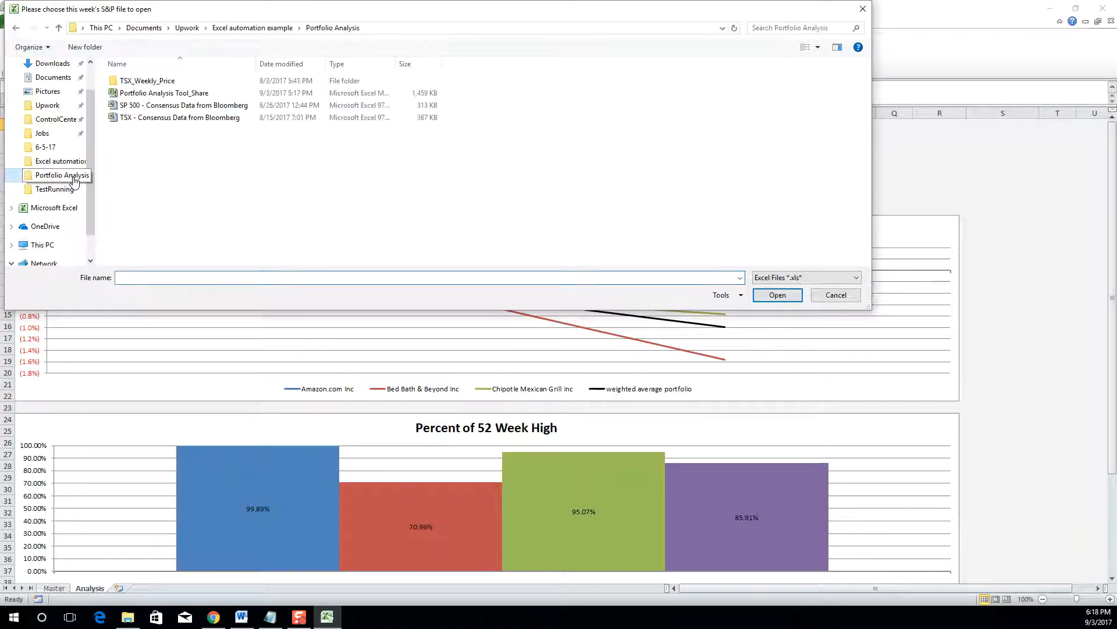
click(173, 108)
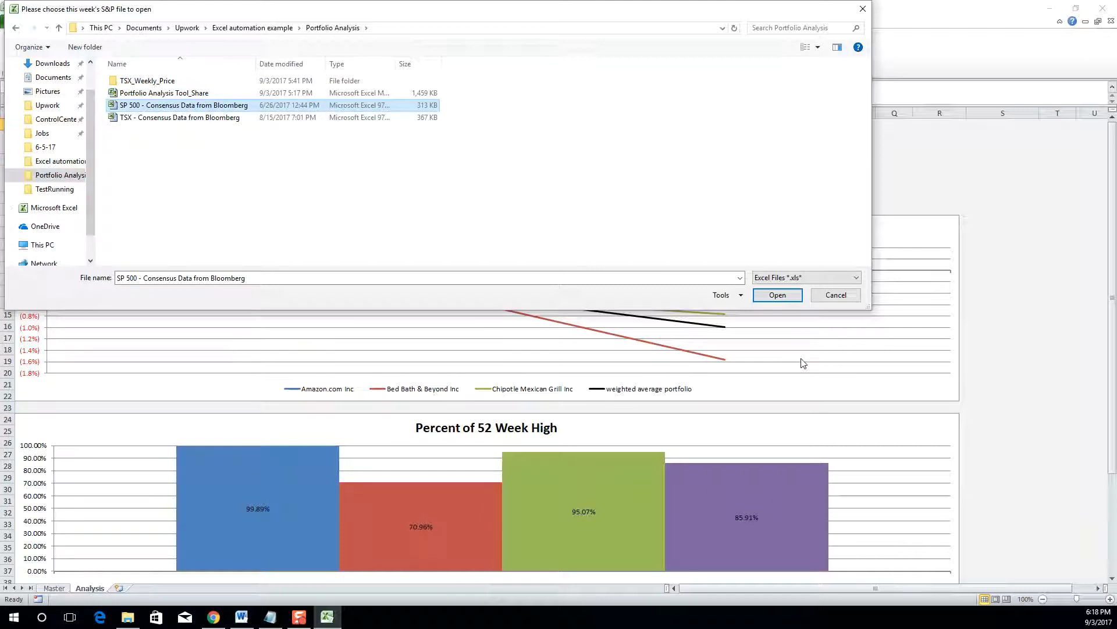
click(777, 295)
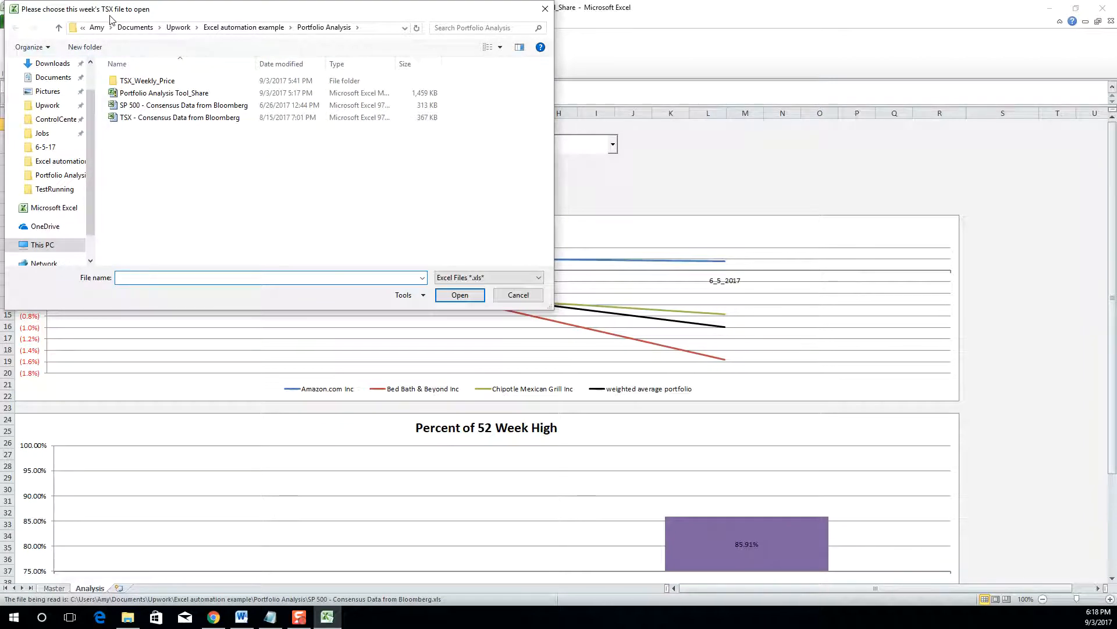
double_click(158, 119)
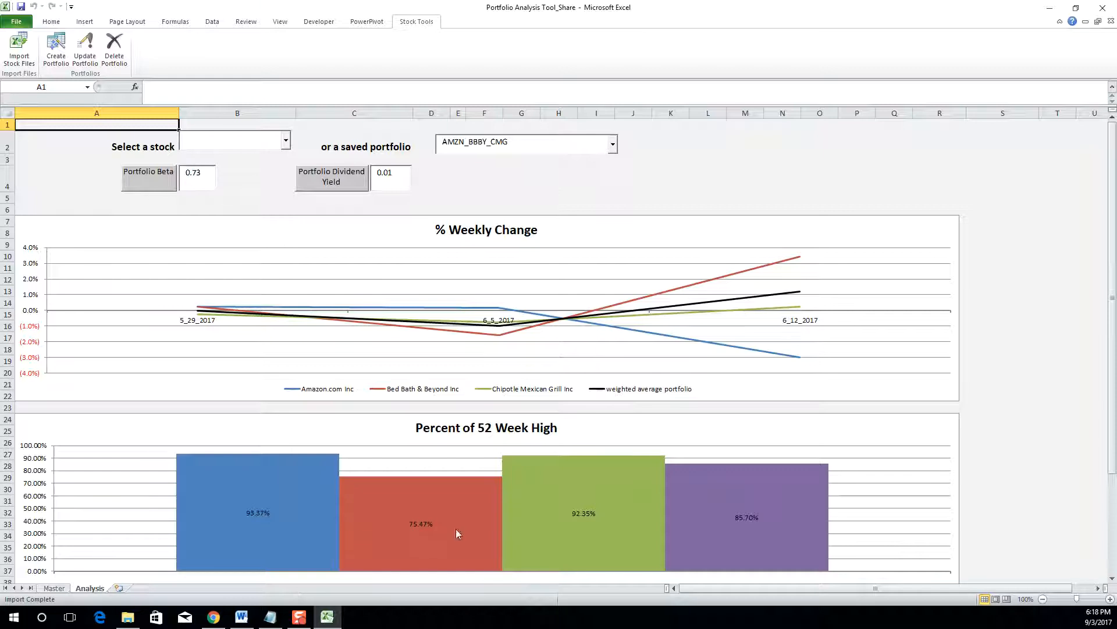
click(615, 148)
click(614, 148)
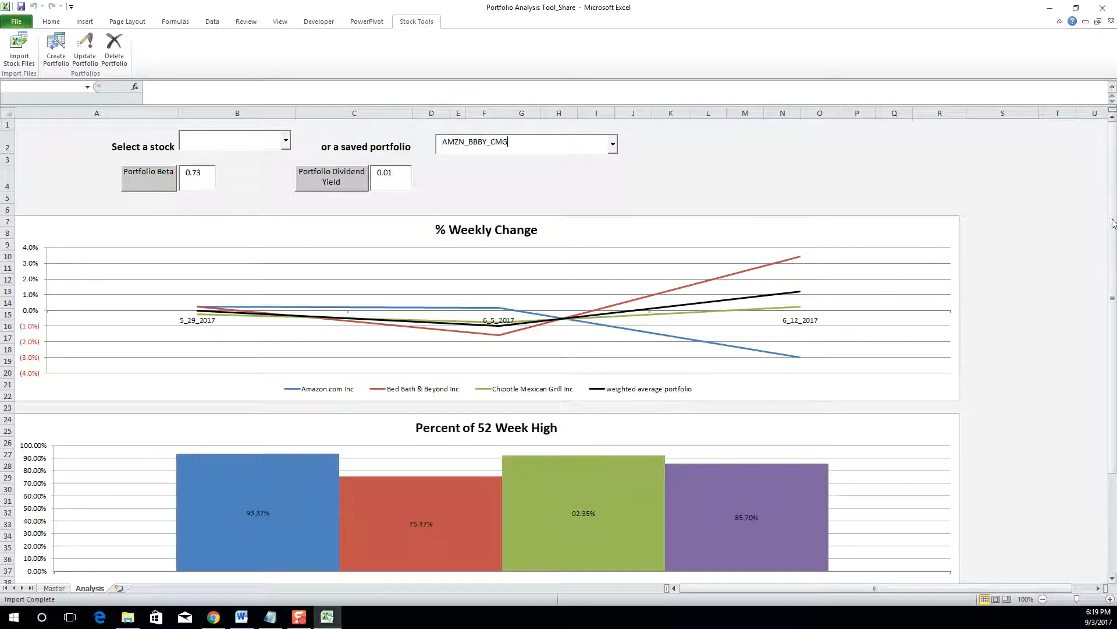
drag(1112, 243, 1110, 485)
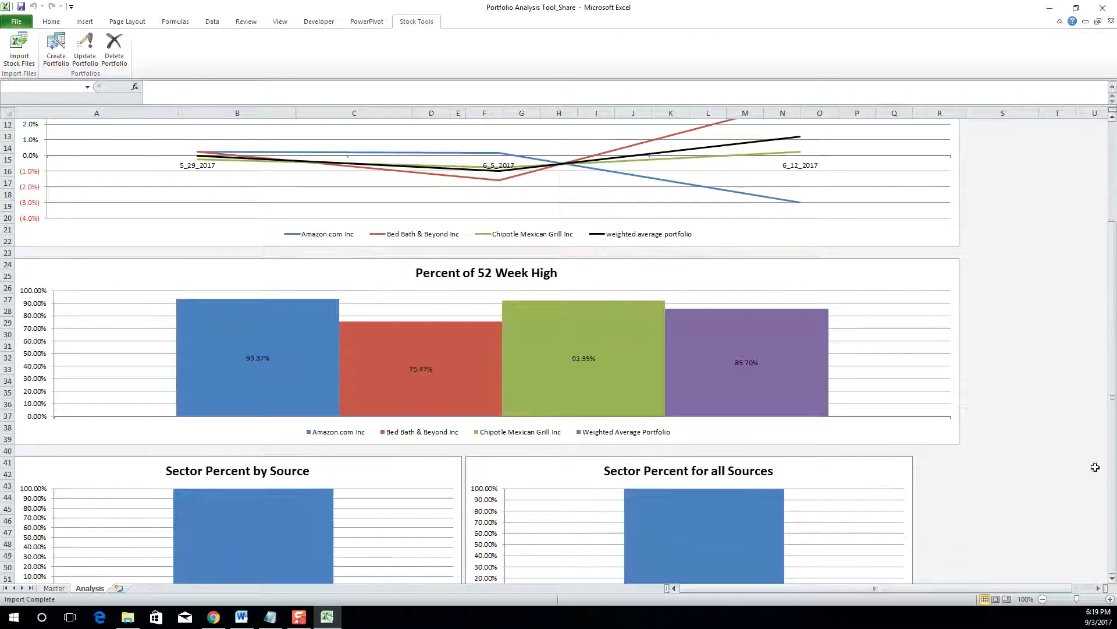
scroll(1029, 366, down, 9)
scroll(1030, 367, up, 12)
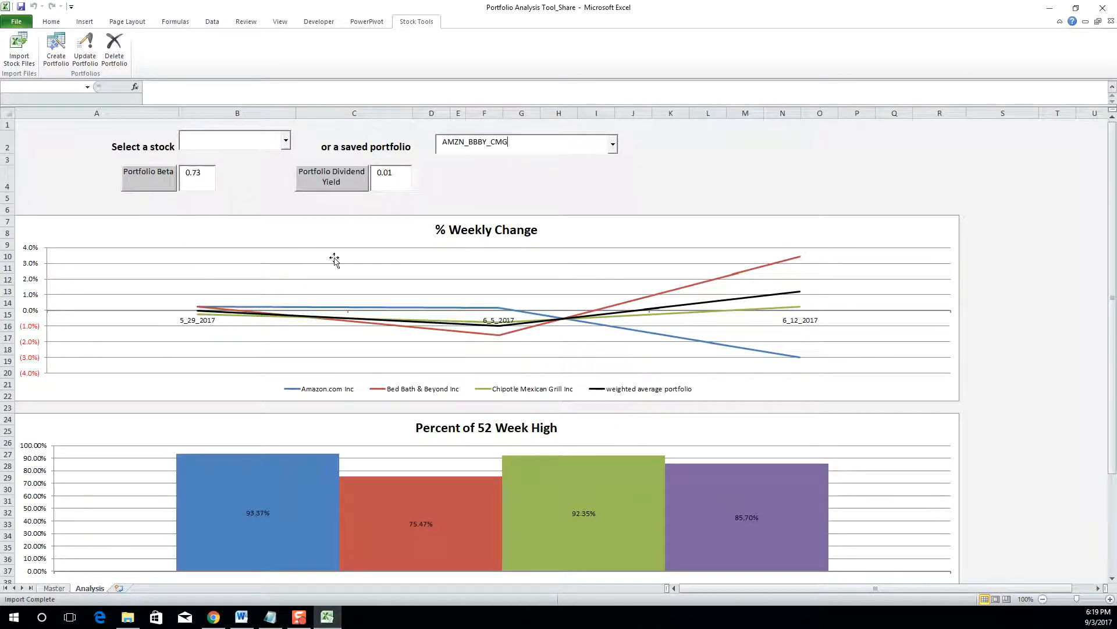
- Analyse American Airlines Group Inc (AAL) alone and scroll through its charts
click(286, 141)
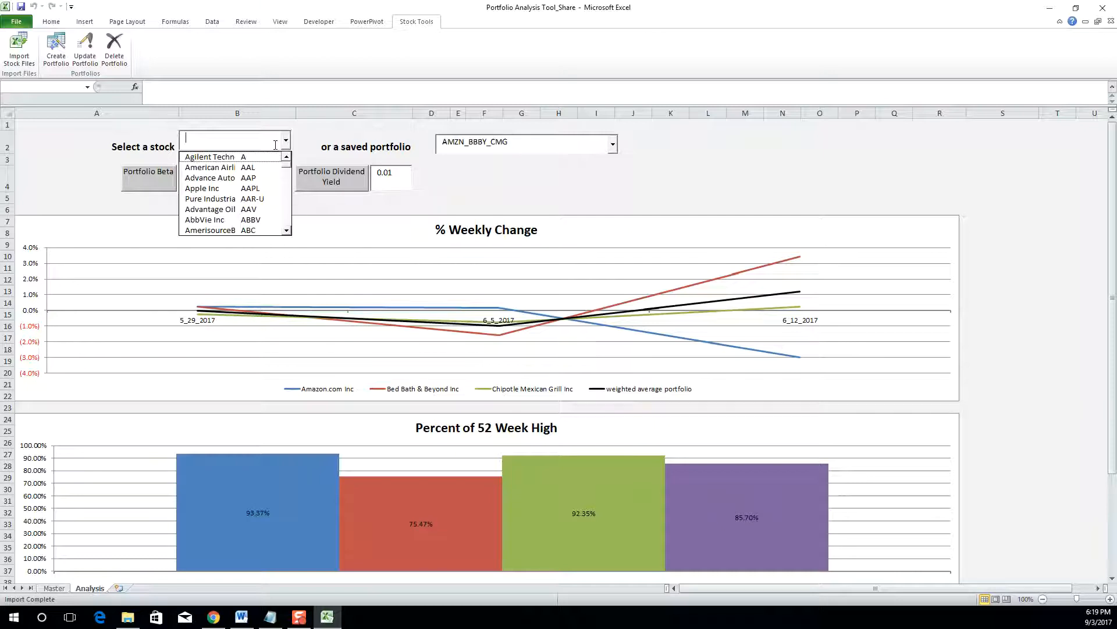
click(236, 169)
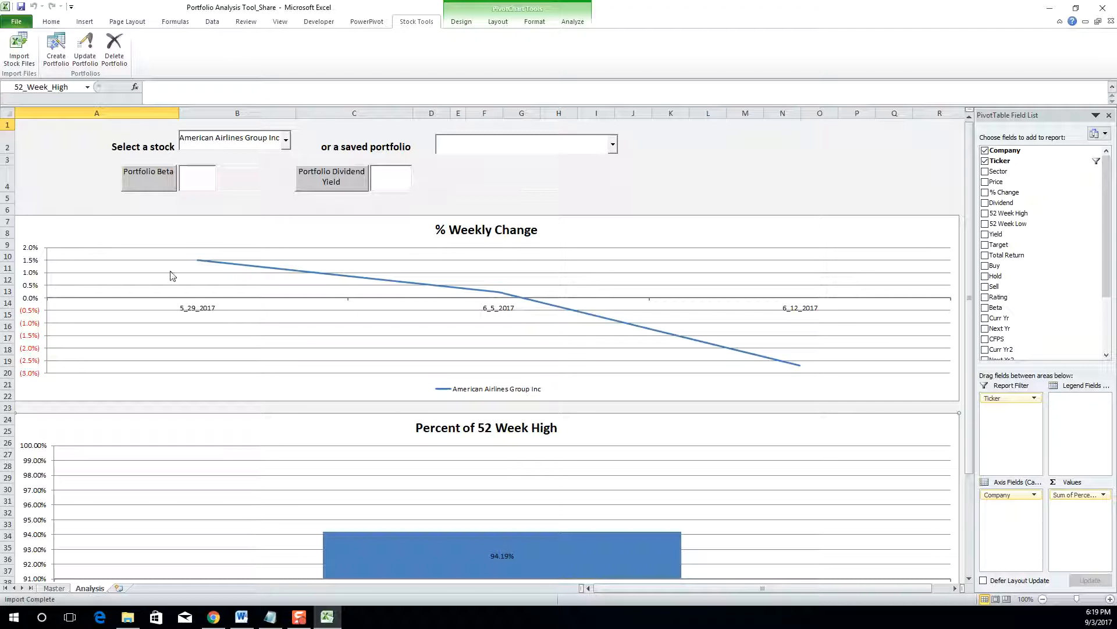
mouse_move(643, 332)
scroll(527, 343, down, 3)
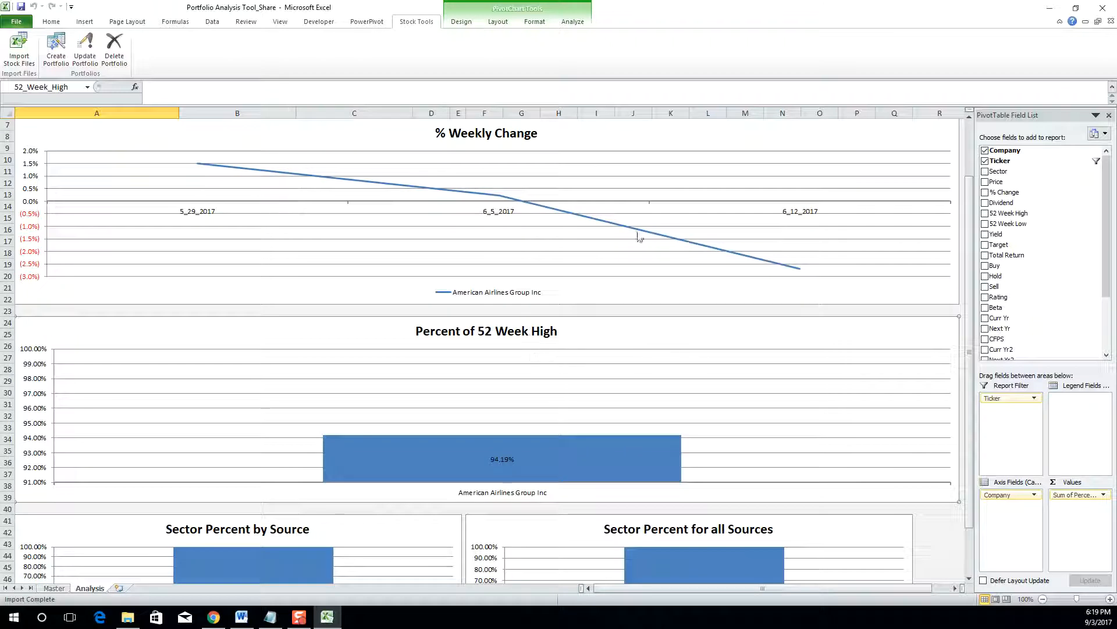
scroll(635, 239, down, 3)
scroll(632, 245, down, 4)
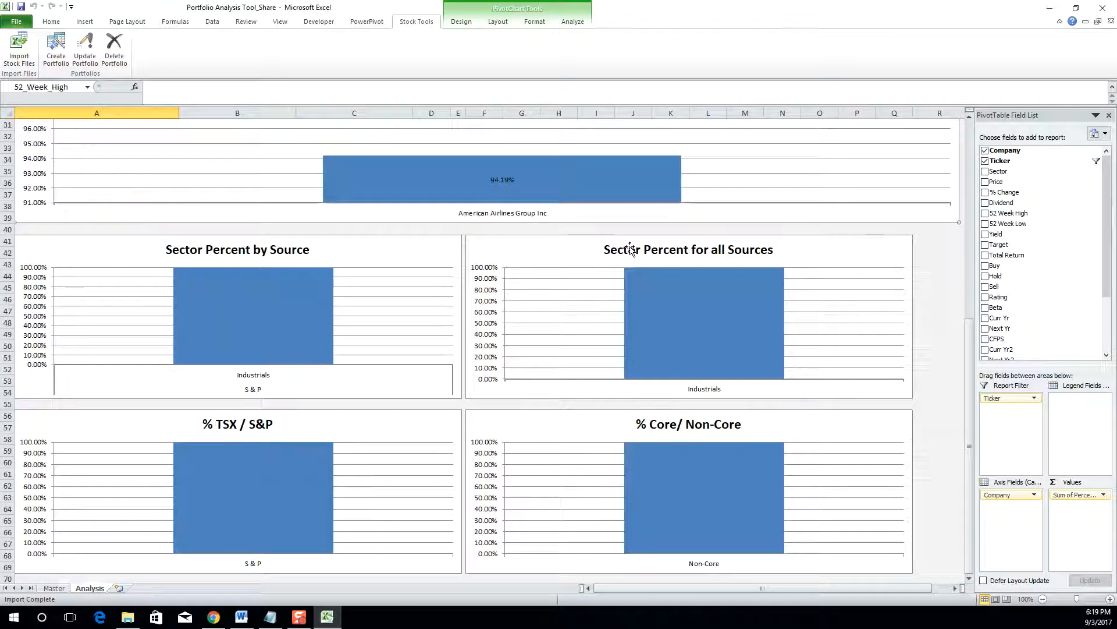
scroll(630, 246, down, 3)
scroll(630, 246, up, 13)
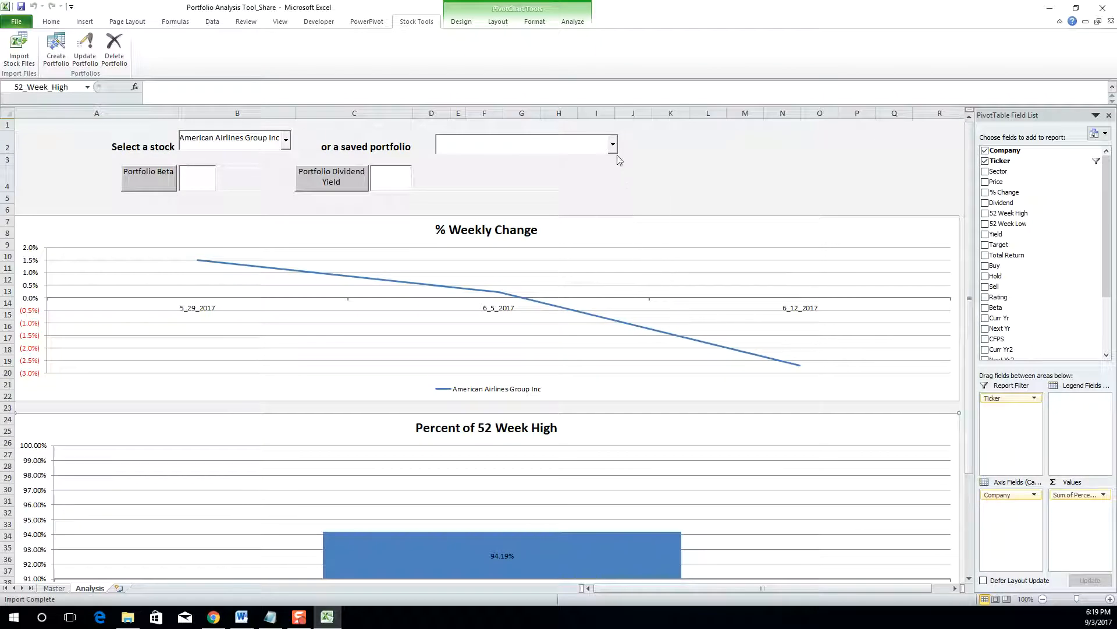
click(613, 148)
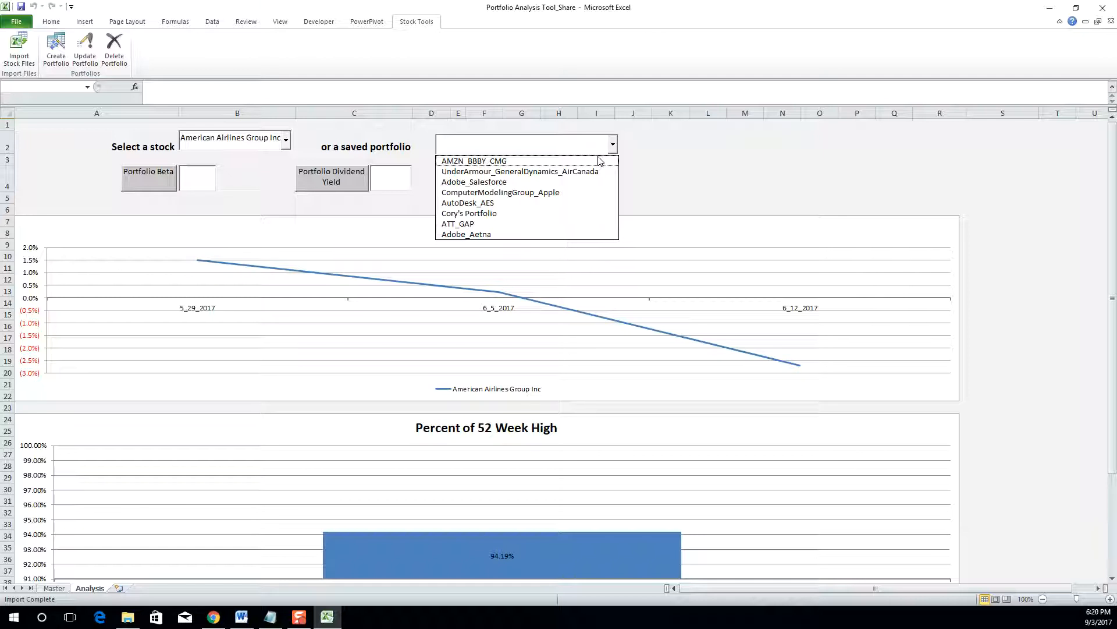
- Load the saved Adobe_Salesforce portfolio, review its charts, and select cell H5
click(569, 182)
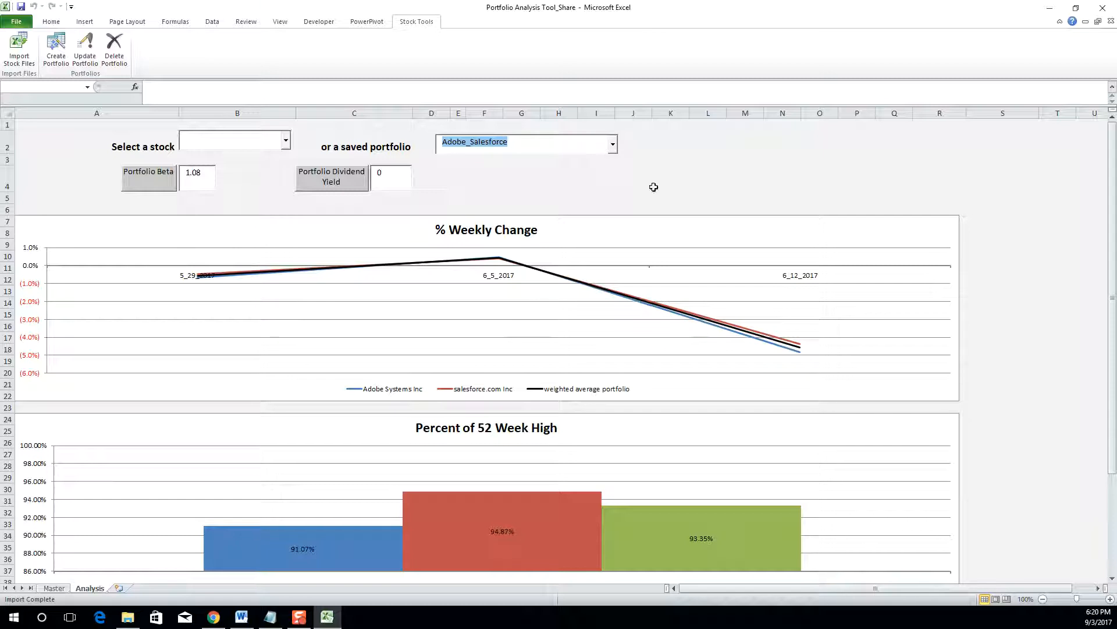
scroll(652, 290, down, 2)
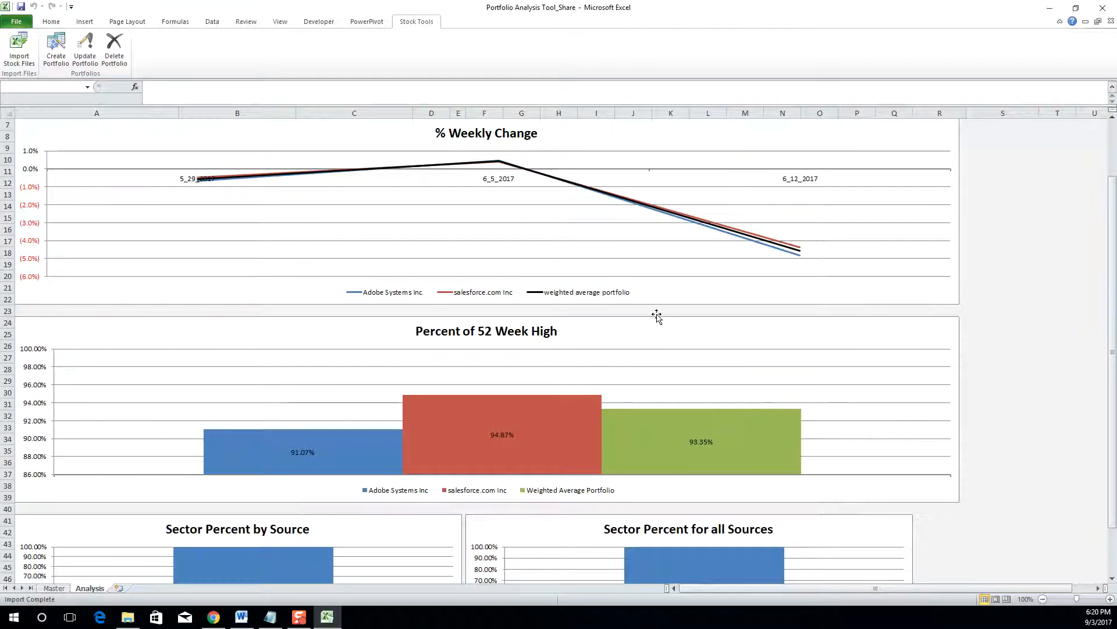
scroll(656, 315, up, 2)
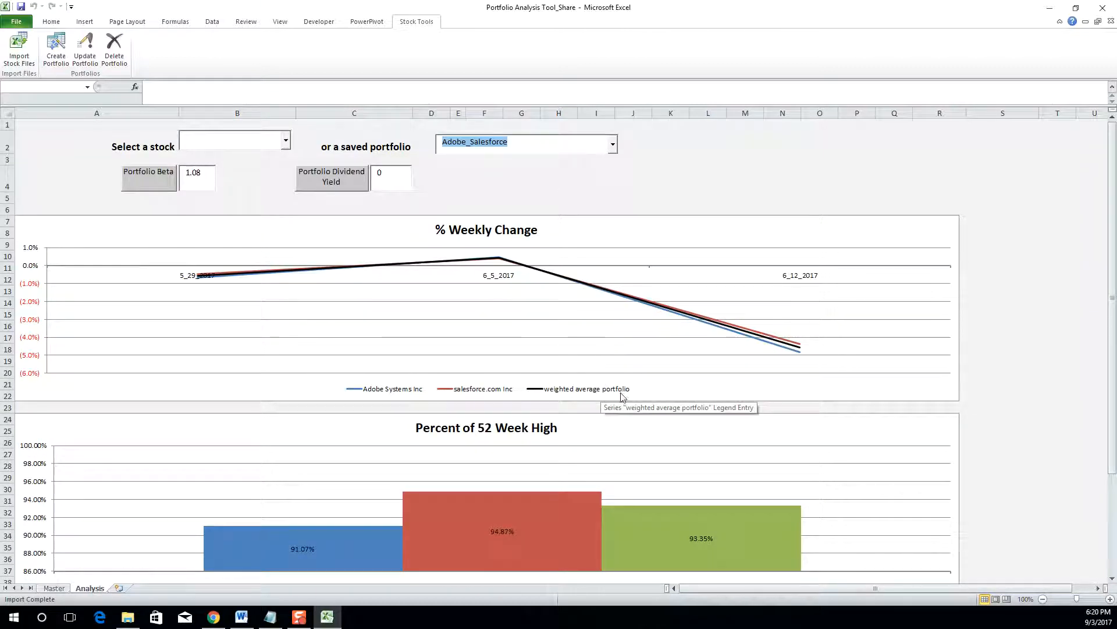
scroll(505, 228, down, 4)
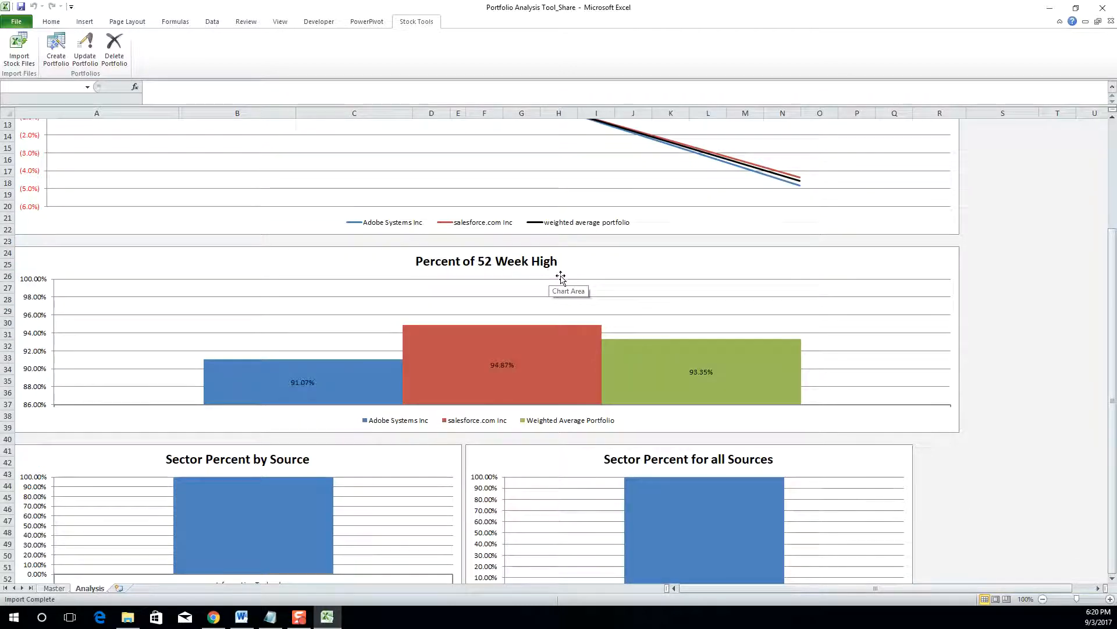
scroll(561, 278, up, 4)
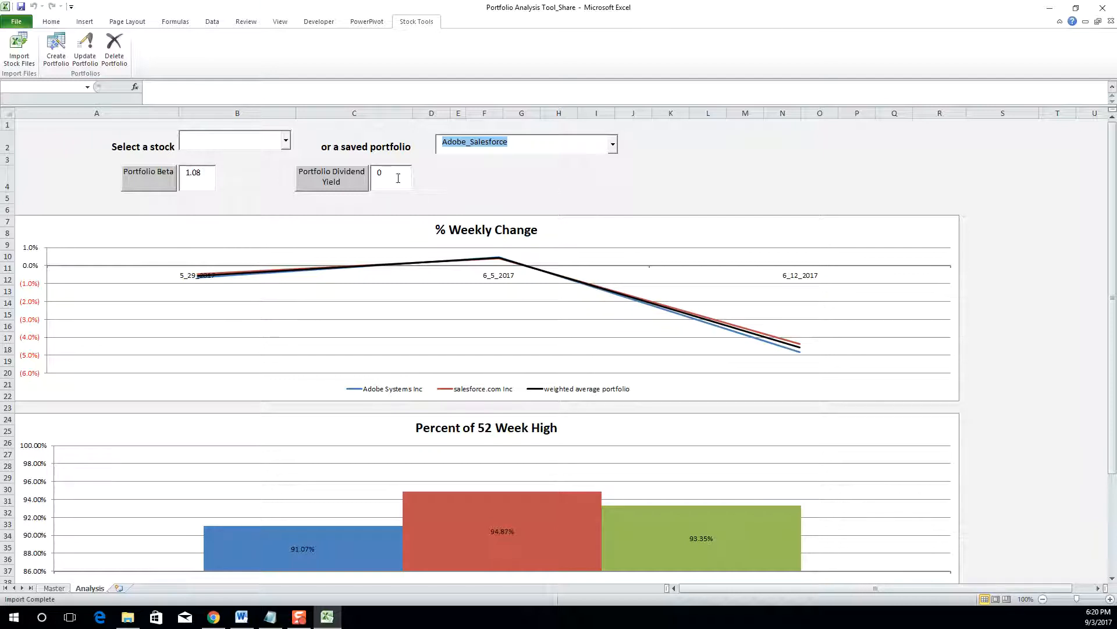
click(563, 197)
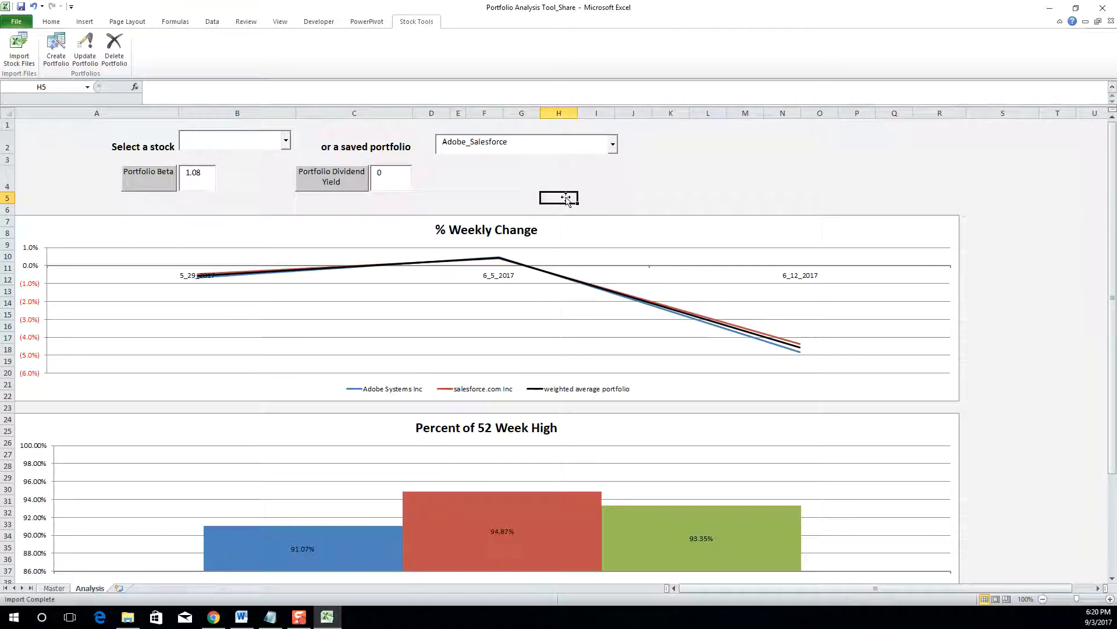
scroll(566, 197, down, 10)
scroll(566, 197, up, 9)
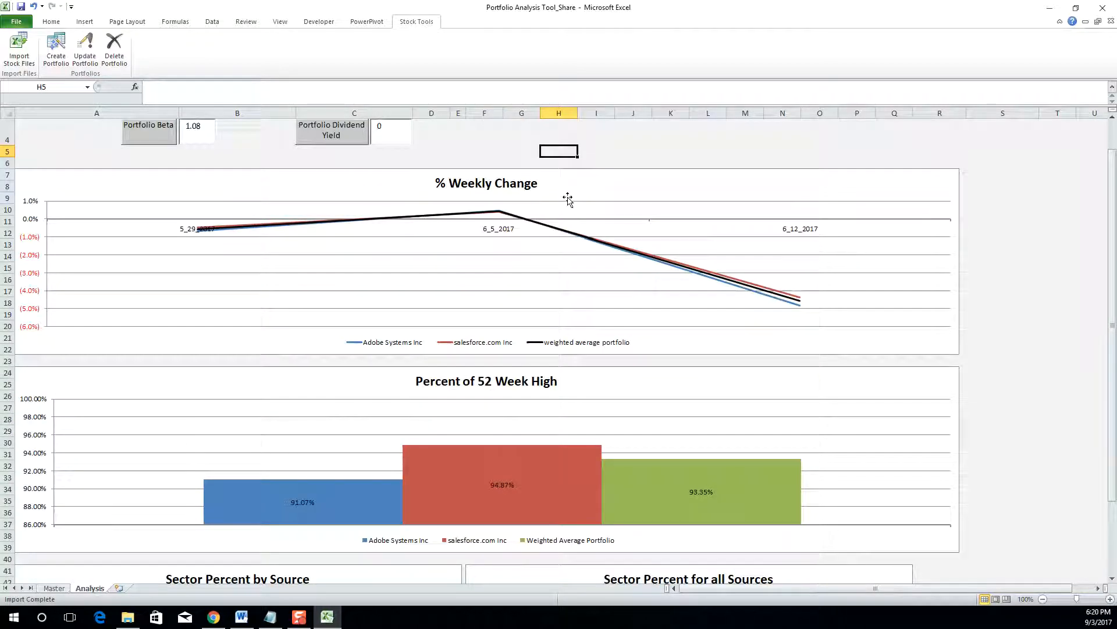
scroll(567, 200, up, 1)
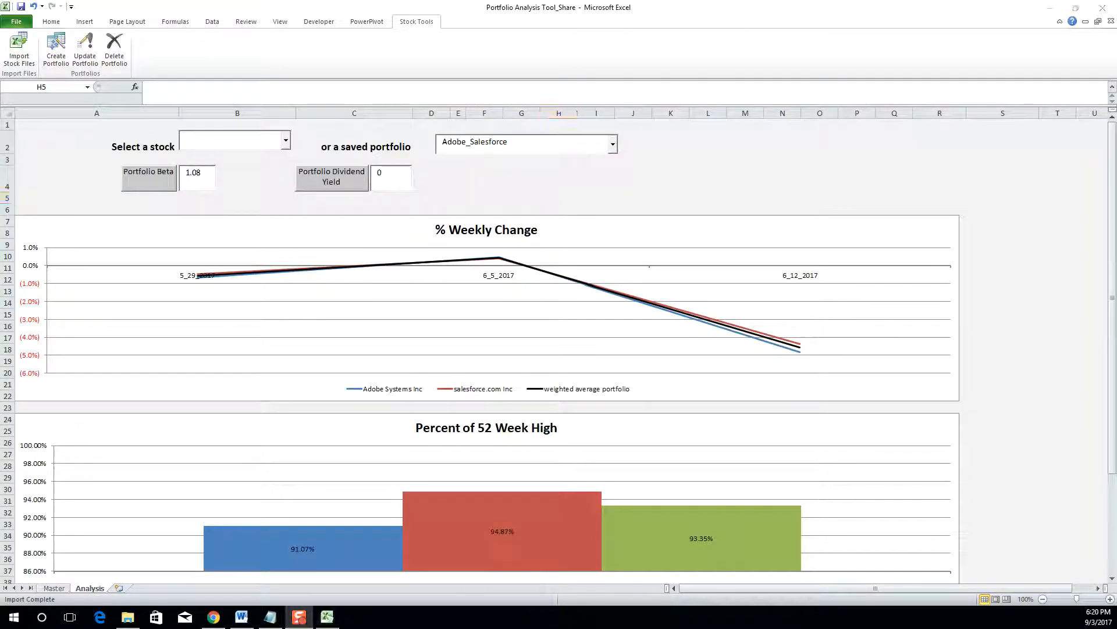
- Start a new portfolio and tick AT&T, First Solar and Netflix in the stock list
click(55, 57)
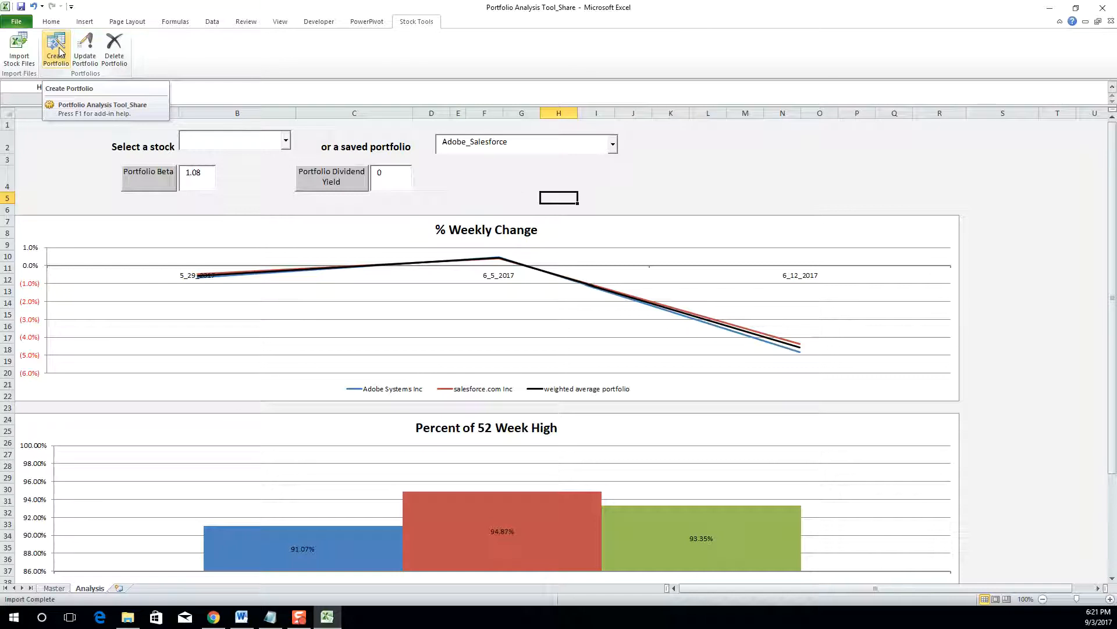
click(60, 52)
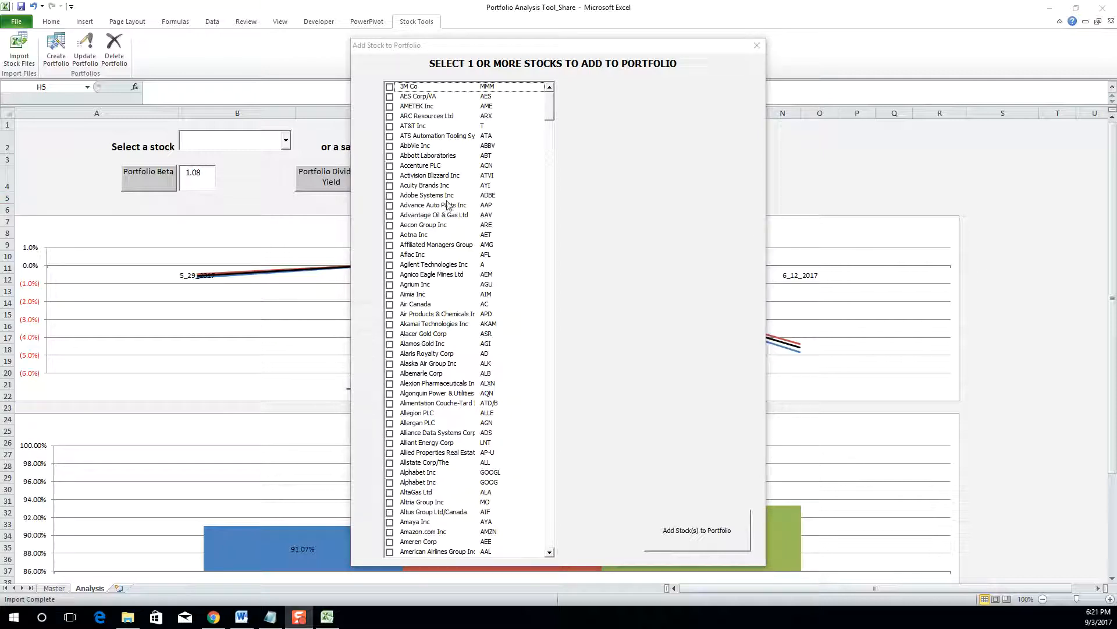
click(390, 127)
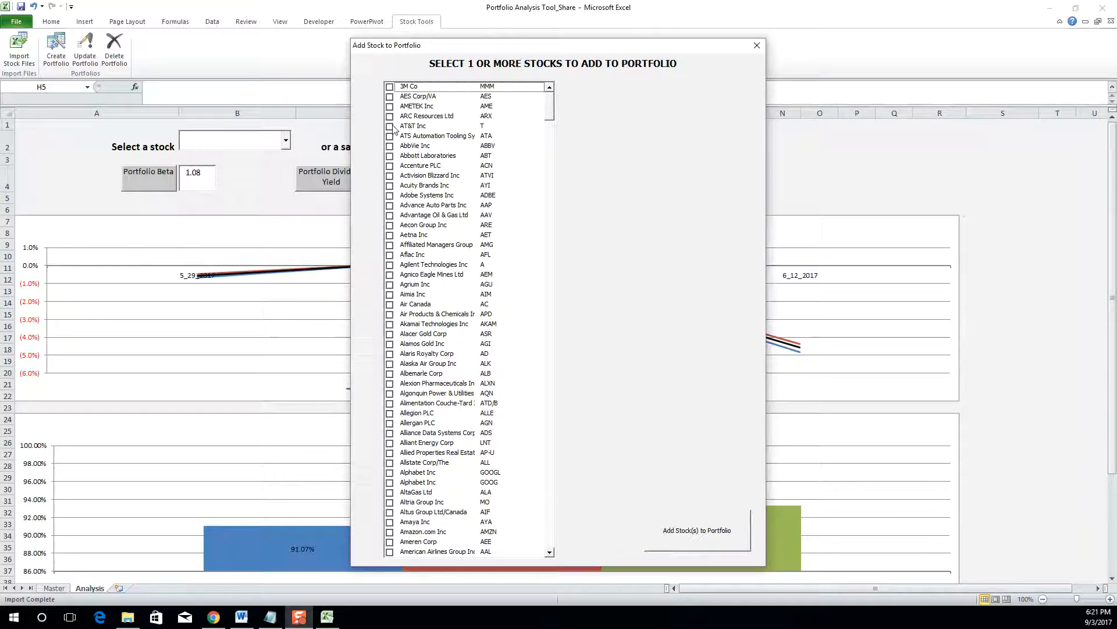
click(390, 156)
click(390, 156)
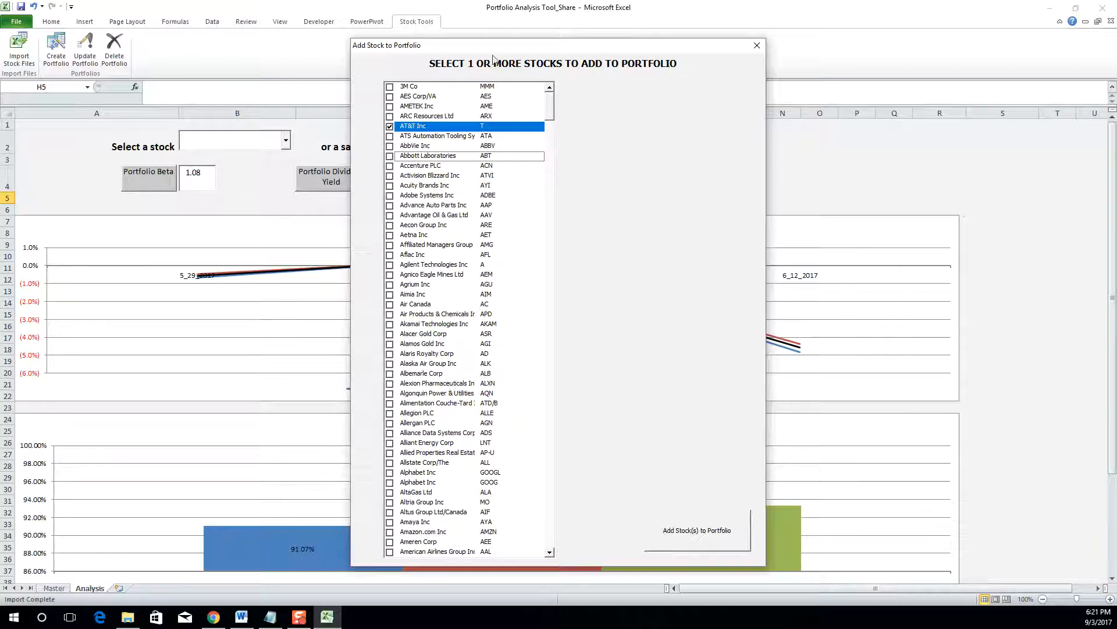
drag(550, 106, 543, 274)
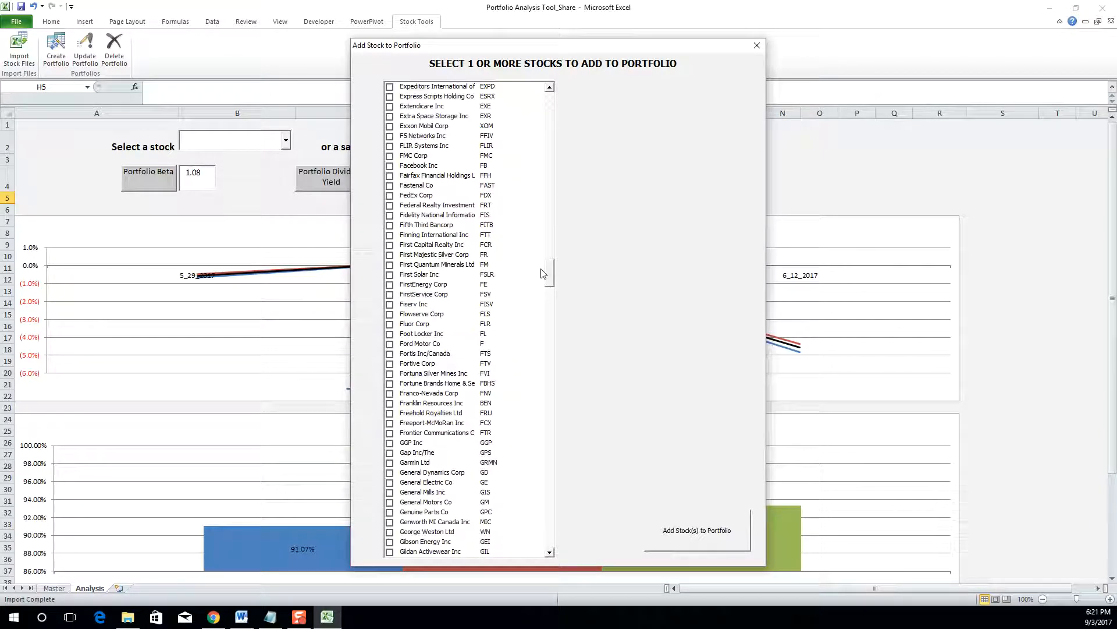
click(393, 275)
drag(551, 268, 550, 379)
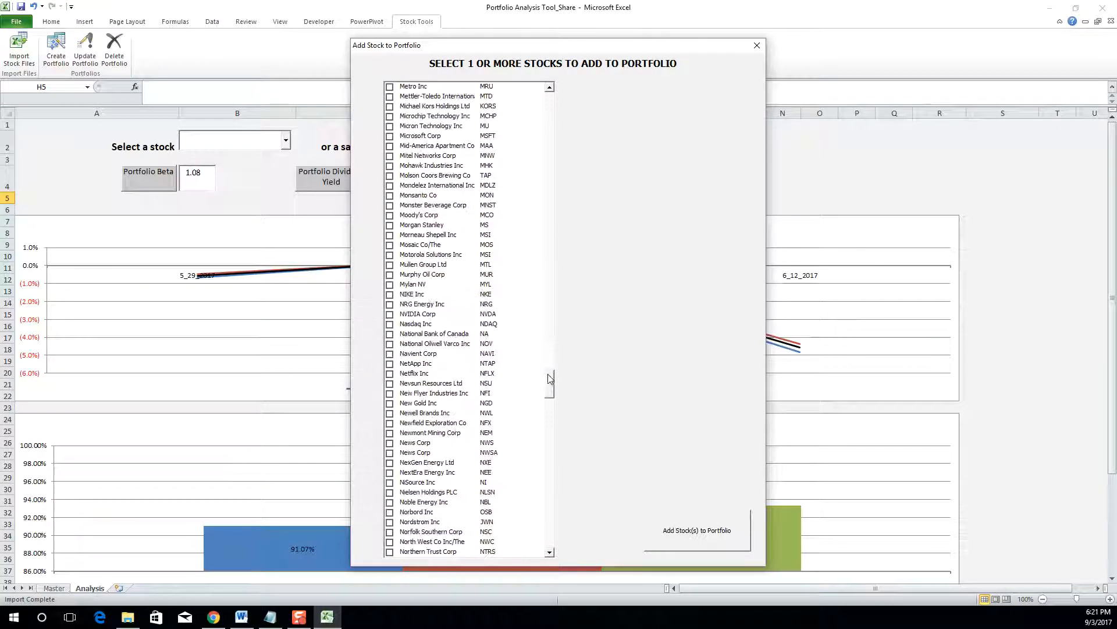
click(391, 374)
drag(548, 384, 522, 87)
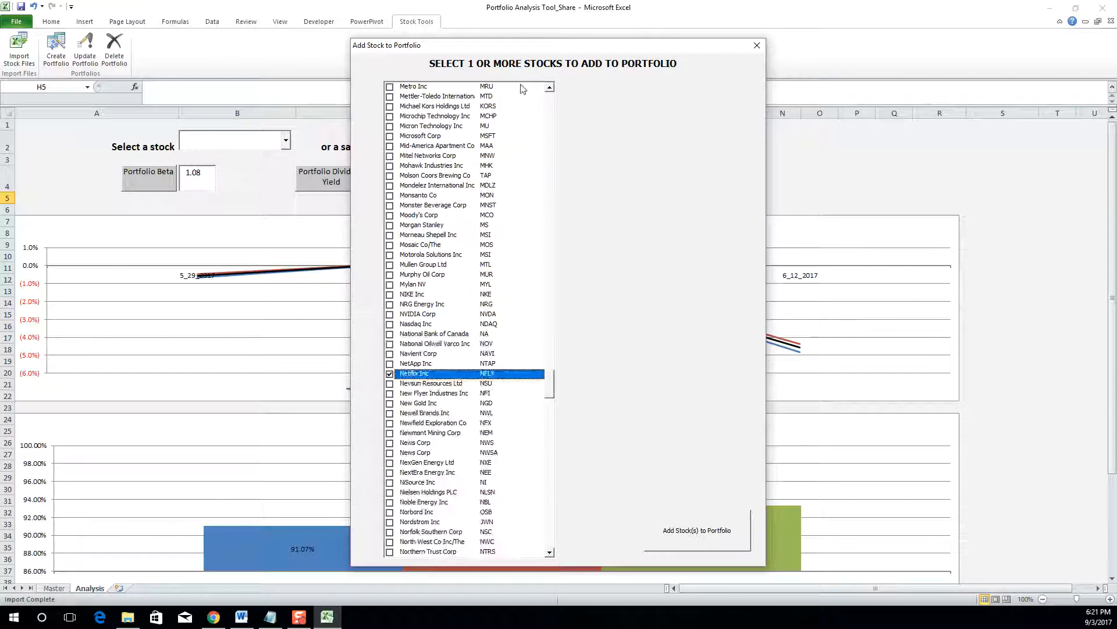
- Move the three stocks to weighting at 33.3333 each, then close without creating the portfolio
click(679, 531)
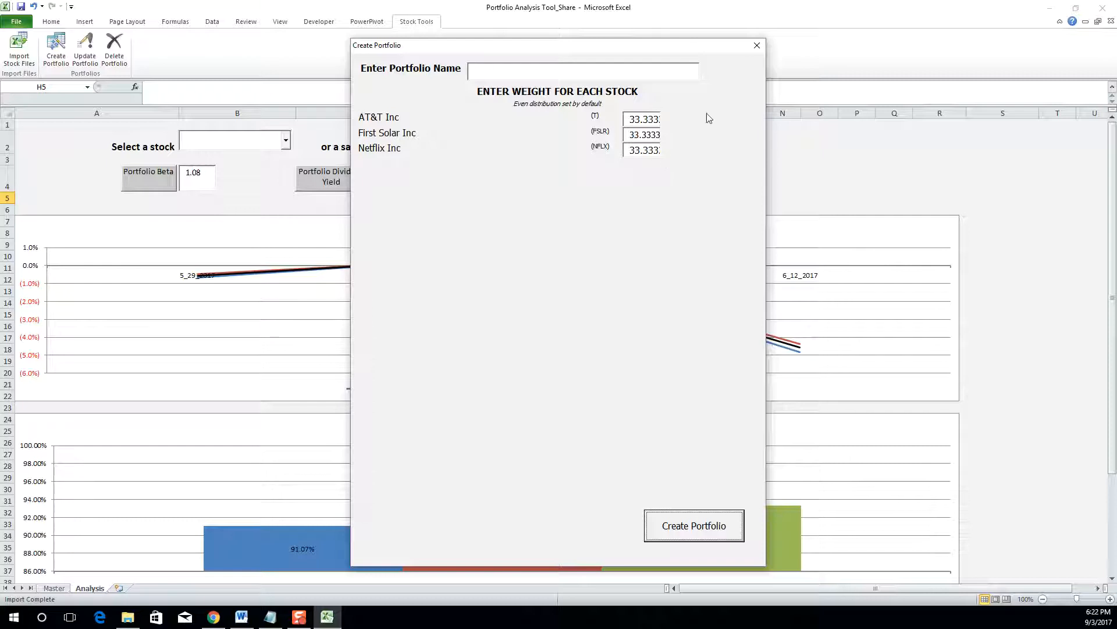
click(757, 46)
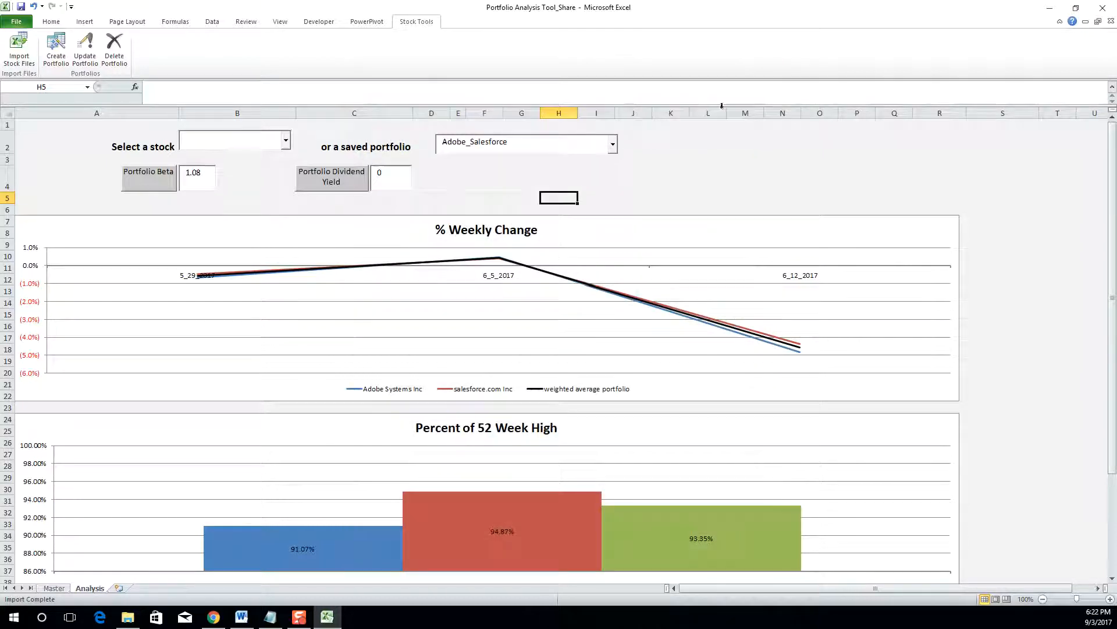
click(48, 60)
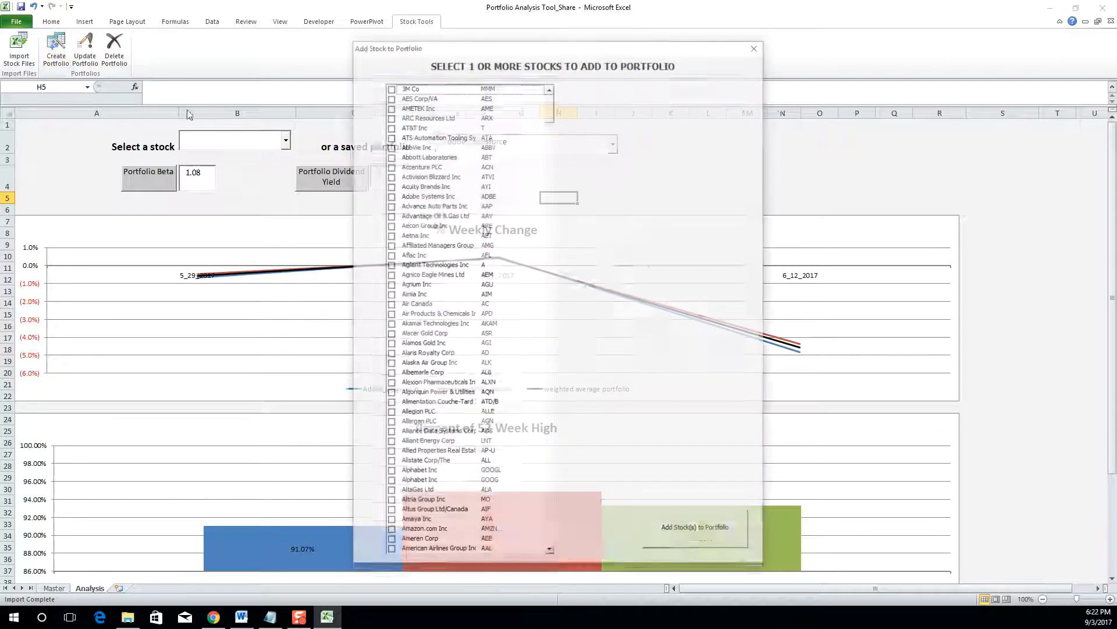
click(399, 107)
click(400, 137)
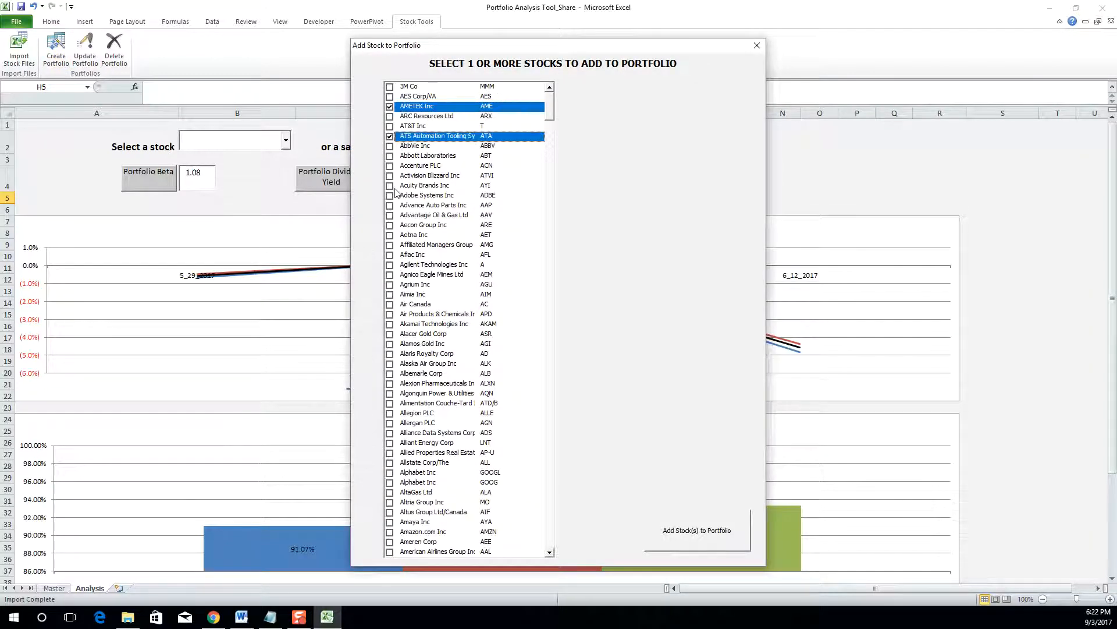
click(398, 186)
drag(551, 104, 551, 389)
click(394, 366)
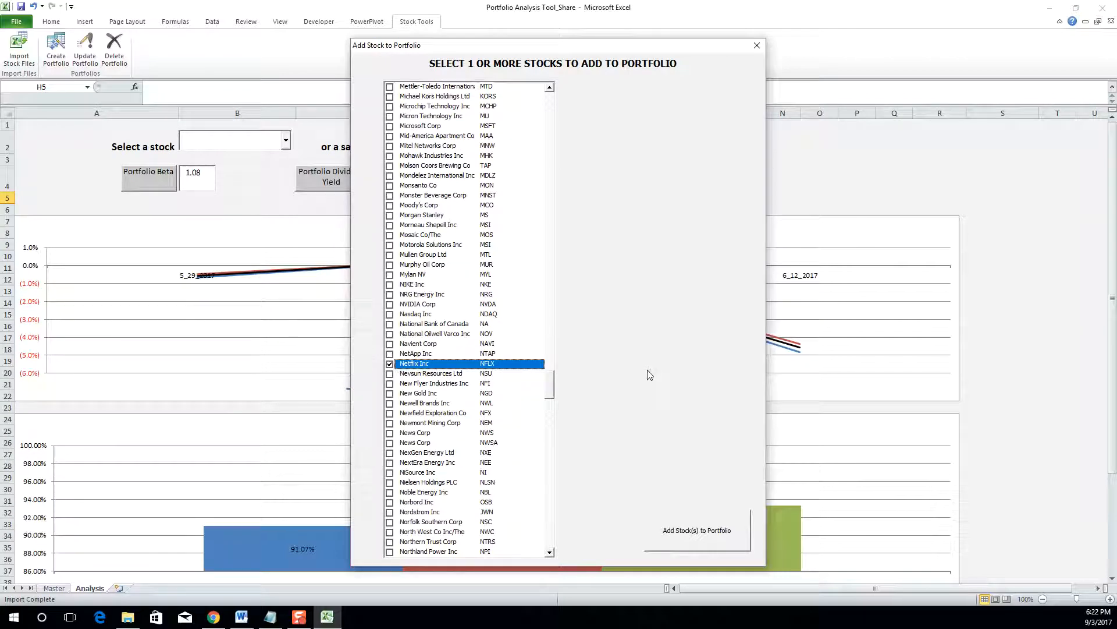
click(698, 531)
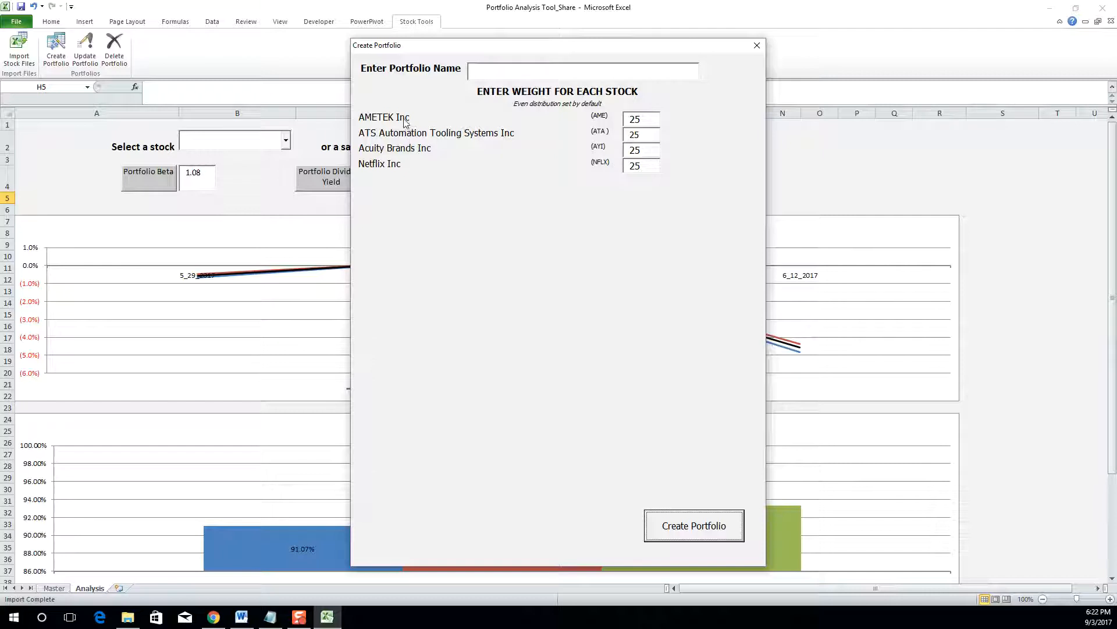
click(644, 119)
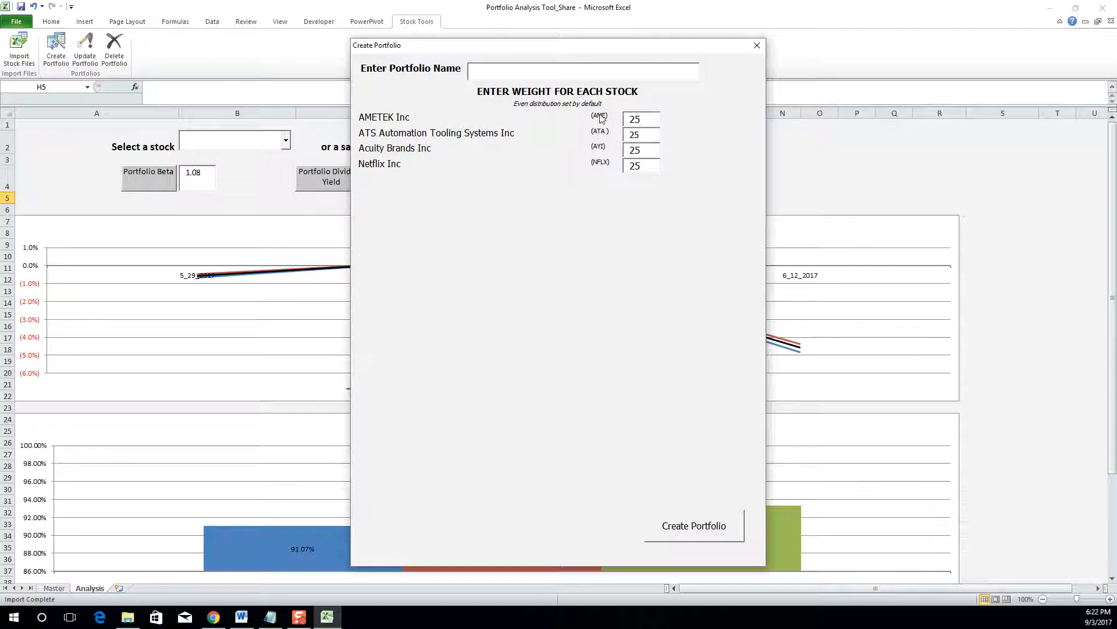
click(757, 46)
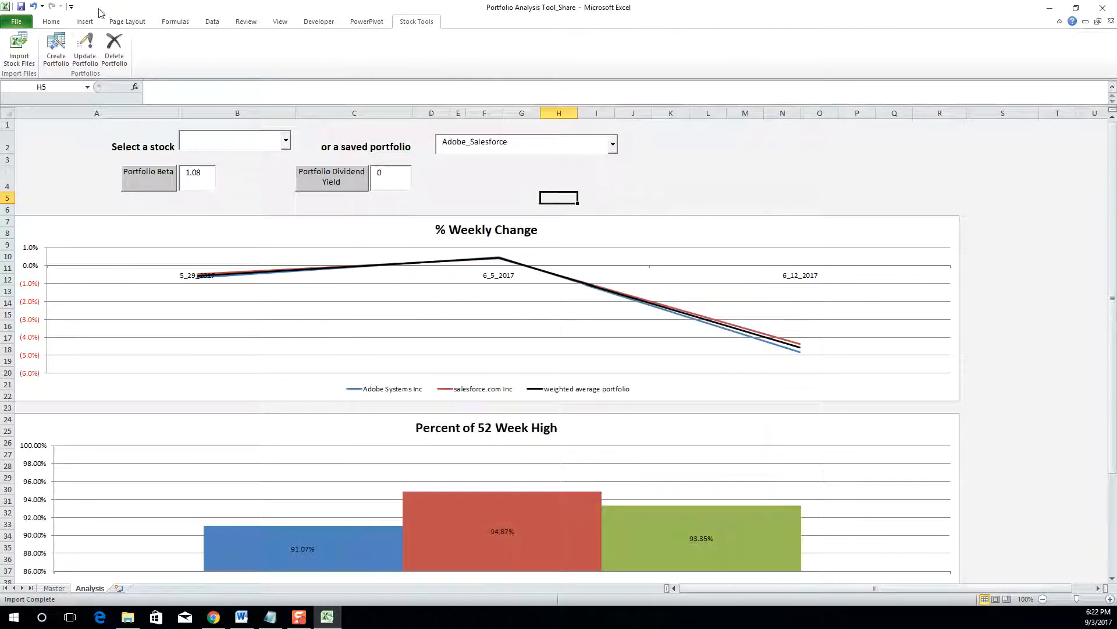
- Start a new portfolio of AMETEK, AT&T and Activision Blizzard and proceed to weighting
click(56, 59)
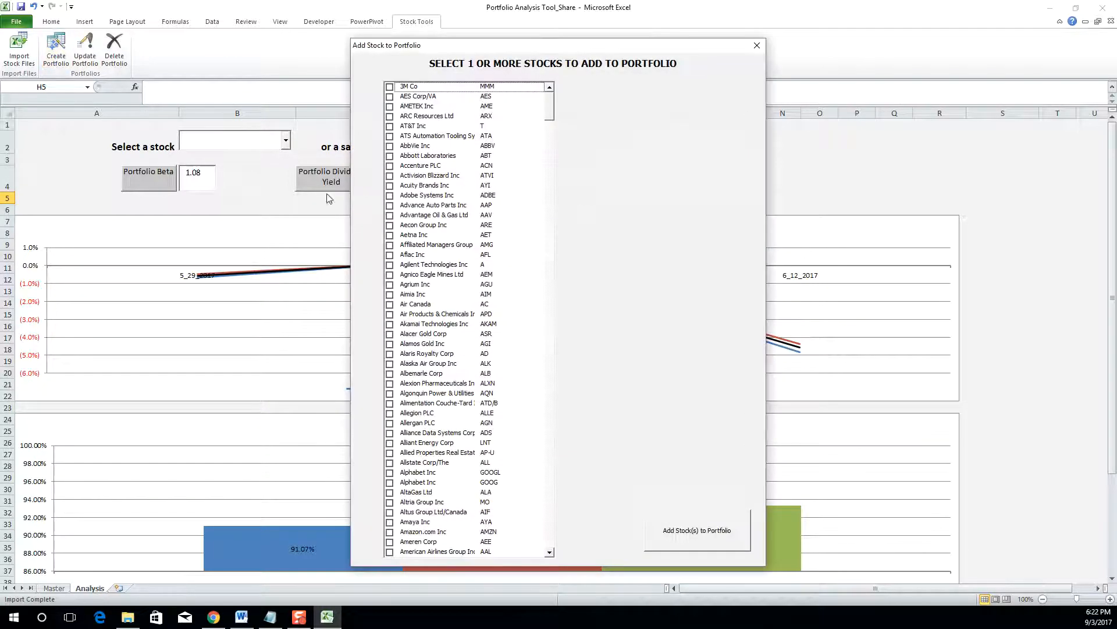
click(390, 107)
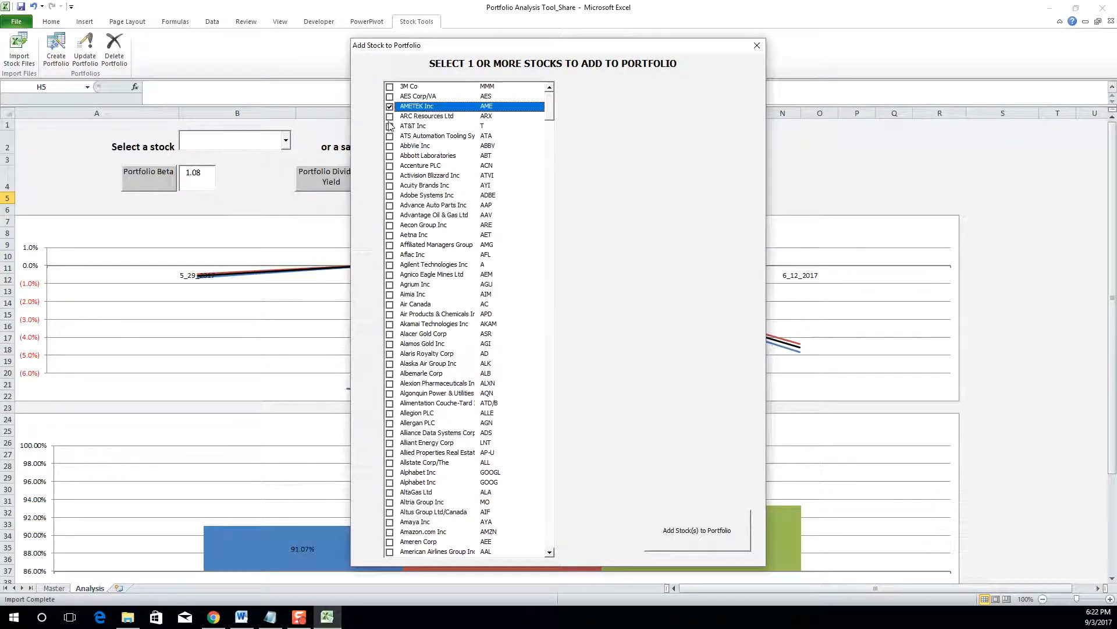
click(390, 126)
click(389, 176)
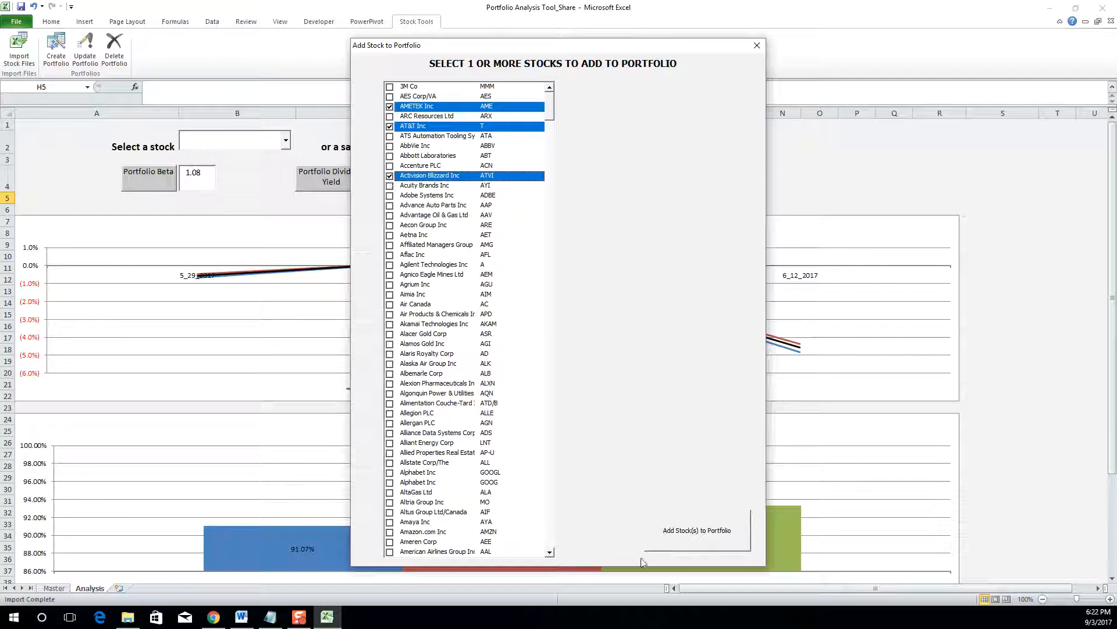
click(678, 543)
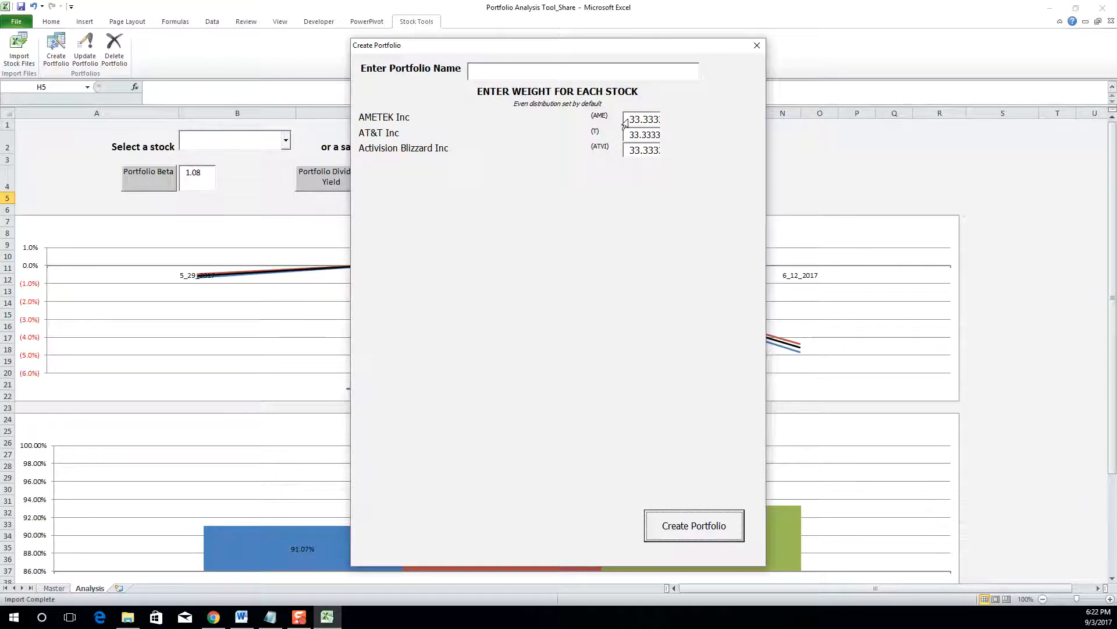
- Inspect the default 33.3333 weight in each of the three stocks' weight boxes
drag(632, 119, 667, 119)
click(657, 119)
drag(657, 118, 688, 135)
click(625, 134)
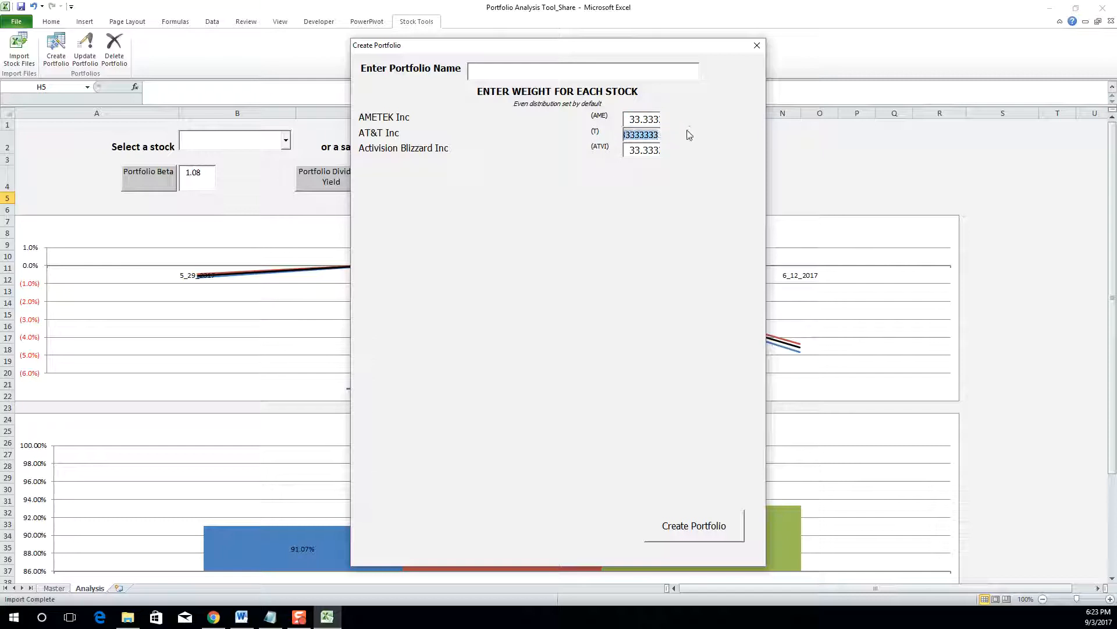
click(625, 151)
drag(625, 150, 693, 146)
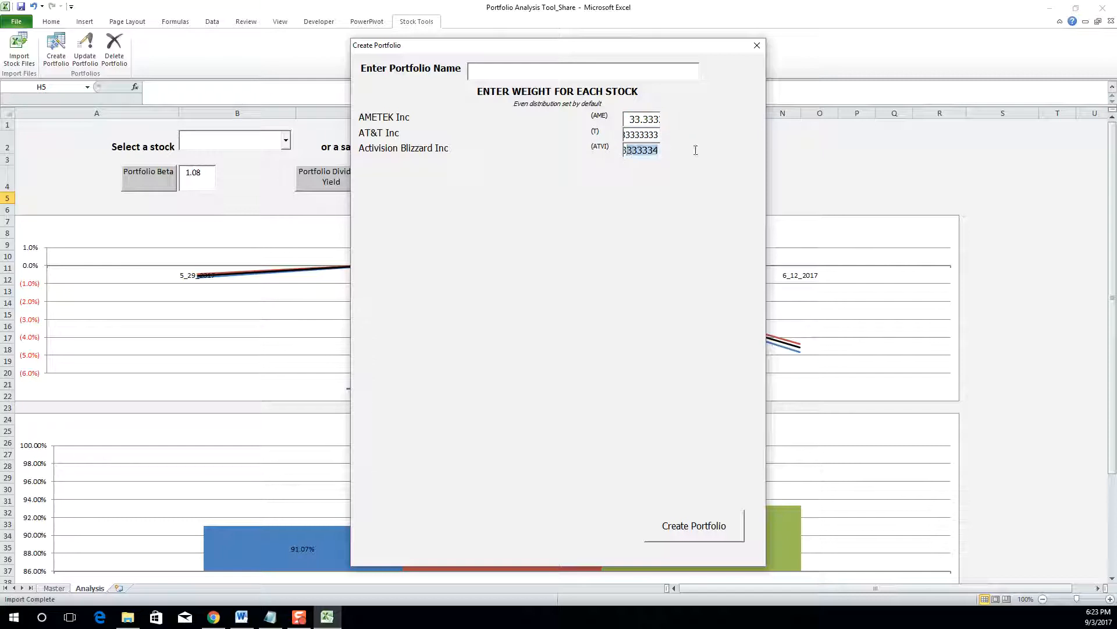
click(659, 150)
click(651, 138)
- Name the new portfolio 'Demonstration'
text(Dem)
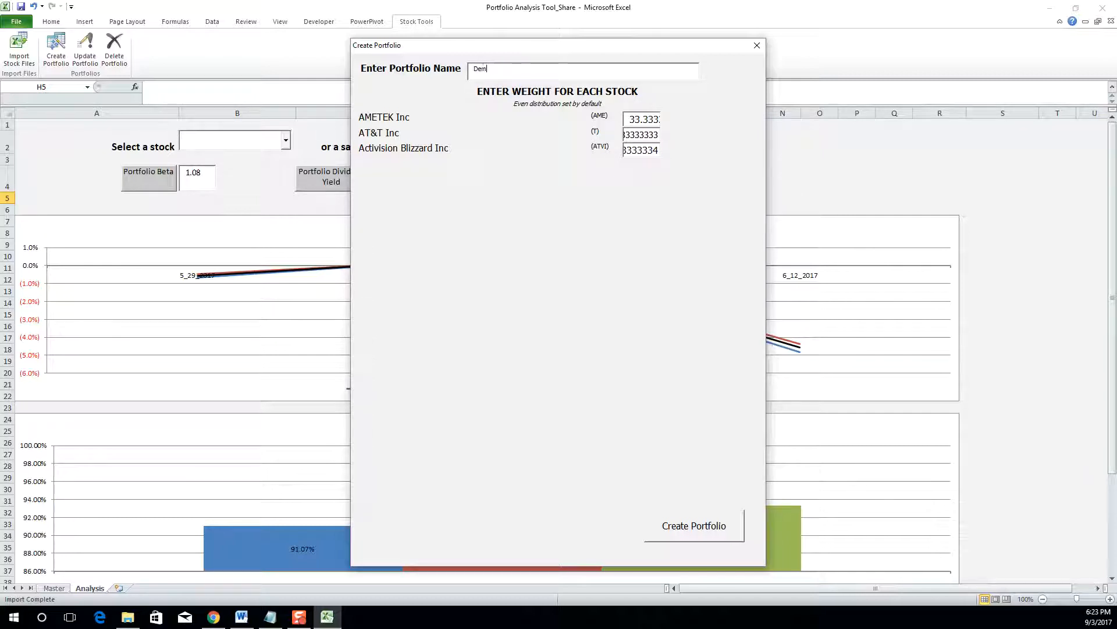
text(onstration)
- Change the AT&T weight to 10, dismissing the over- and under-100% warnings
drag(659, 135, 544, 140)
key(BackSpace)
click(664, 525)
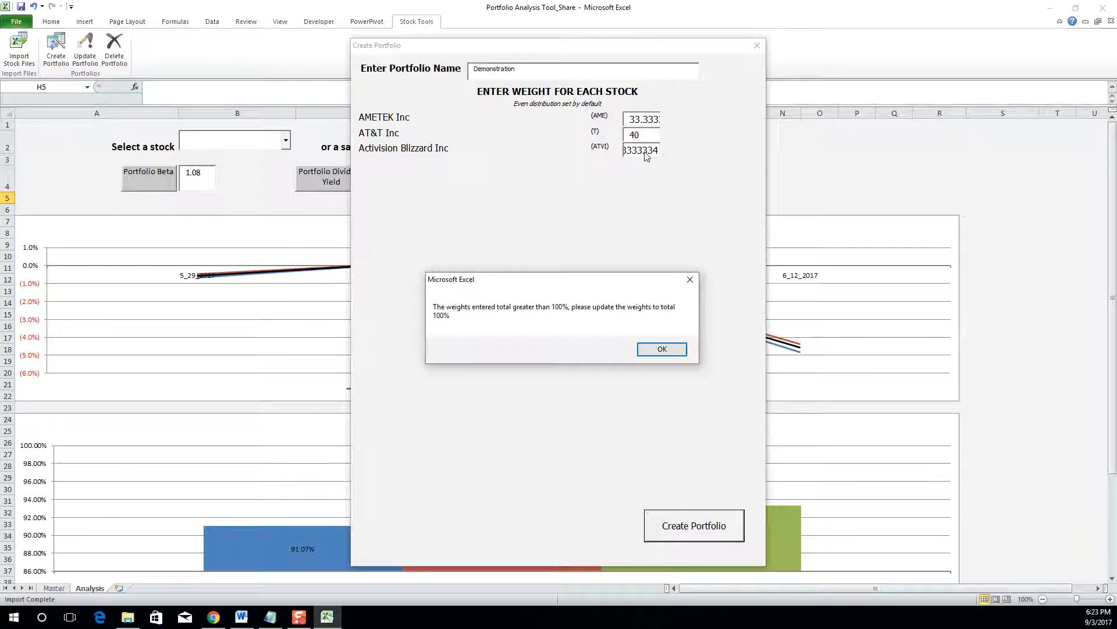
click(654, 351)
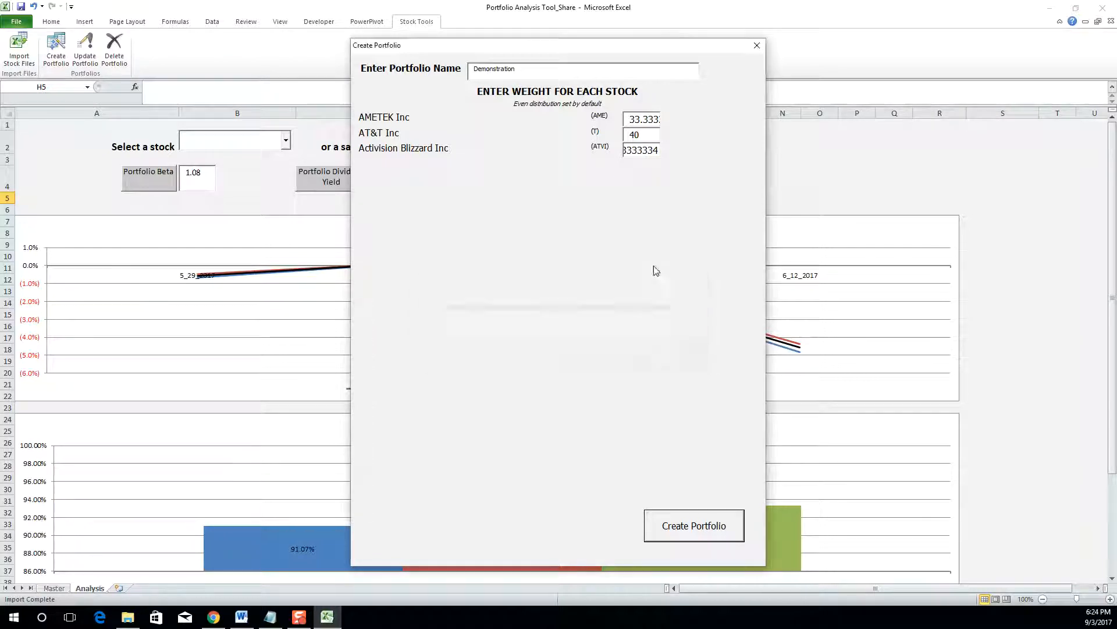
key(Right)
key(BackSpace)
key(BackSpace)
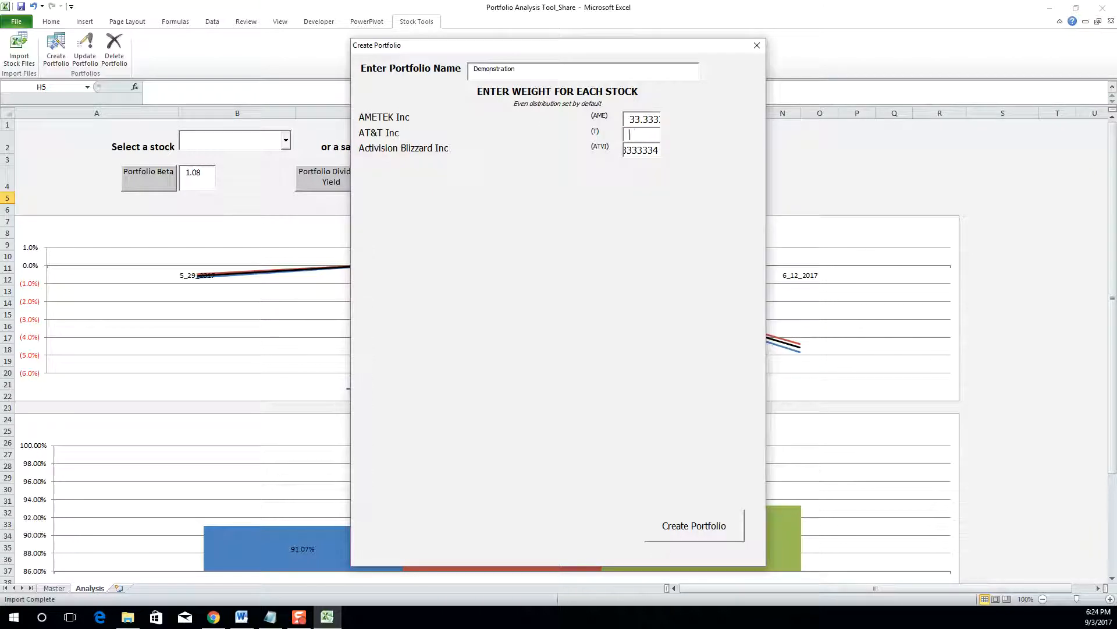
text(10)
click(720, 526)
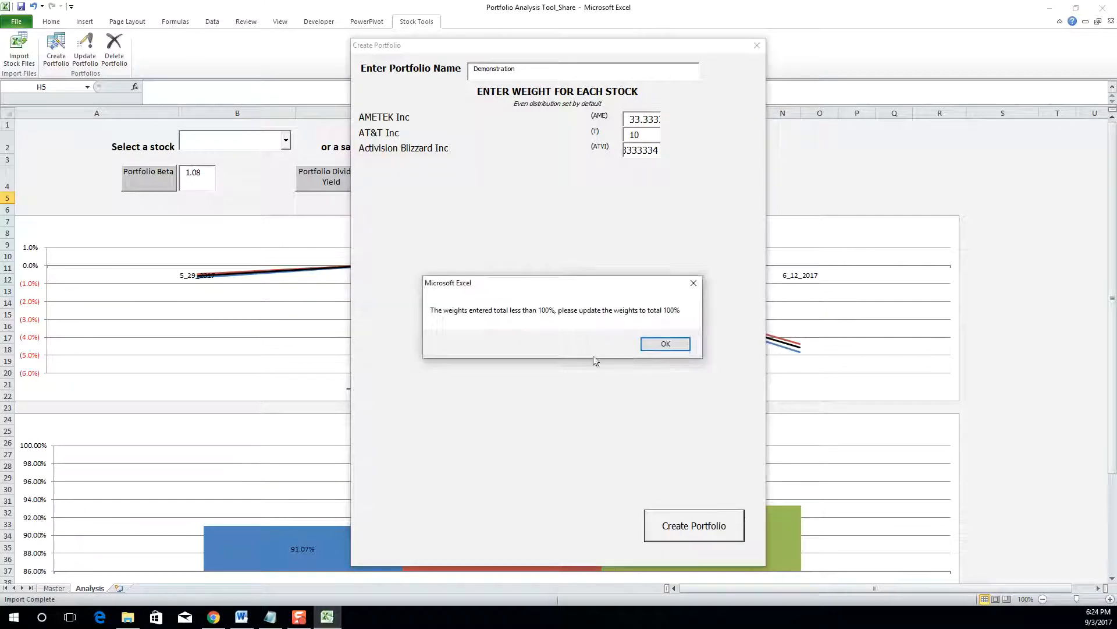
click(643, 344)
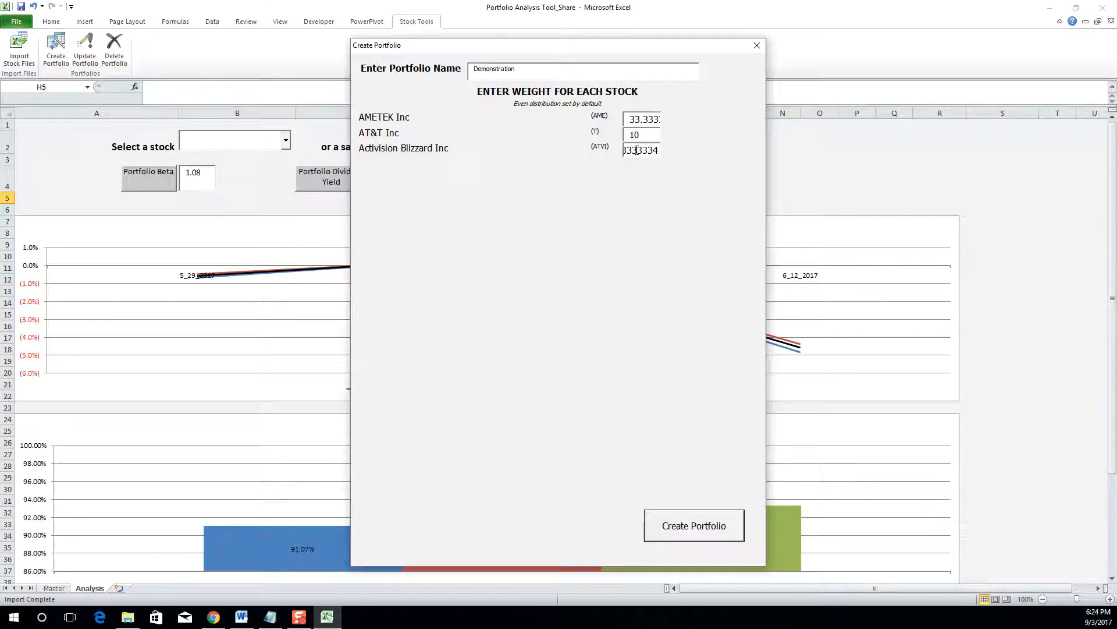
- Set the AMETEK weight to 60 and the Activision Blizzard weight to 30
double_click(631, 120)
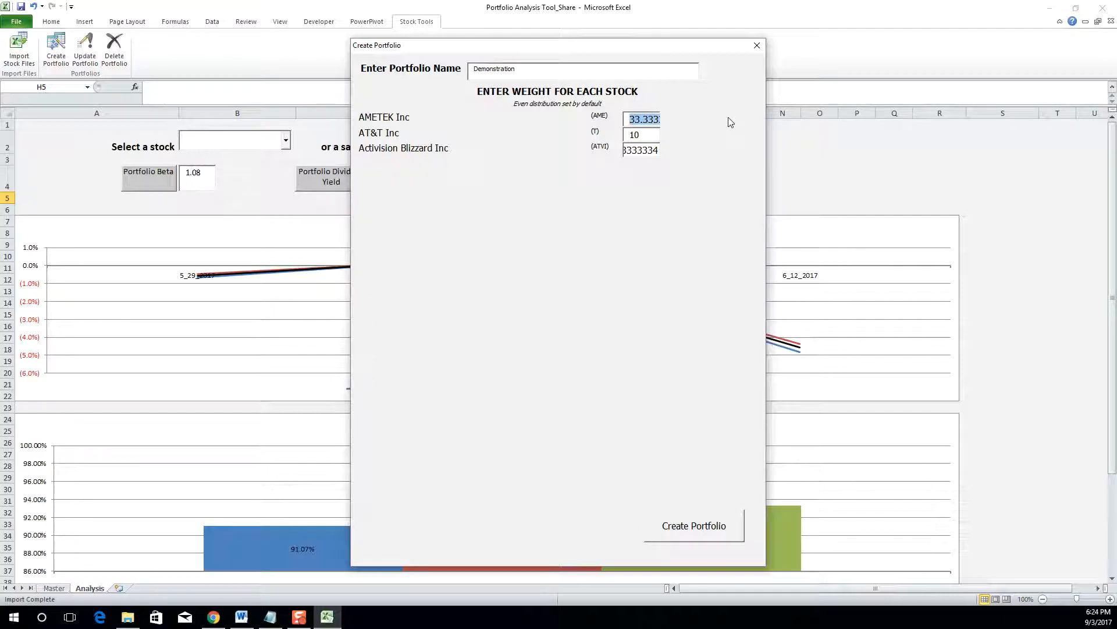
text(60)
click(625, 153)
double_click(651, 151)
text(33.)
text(30)
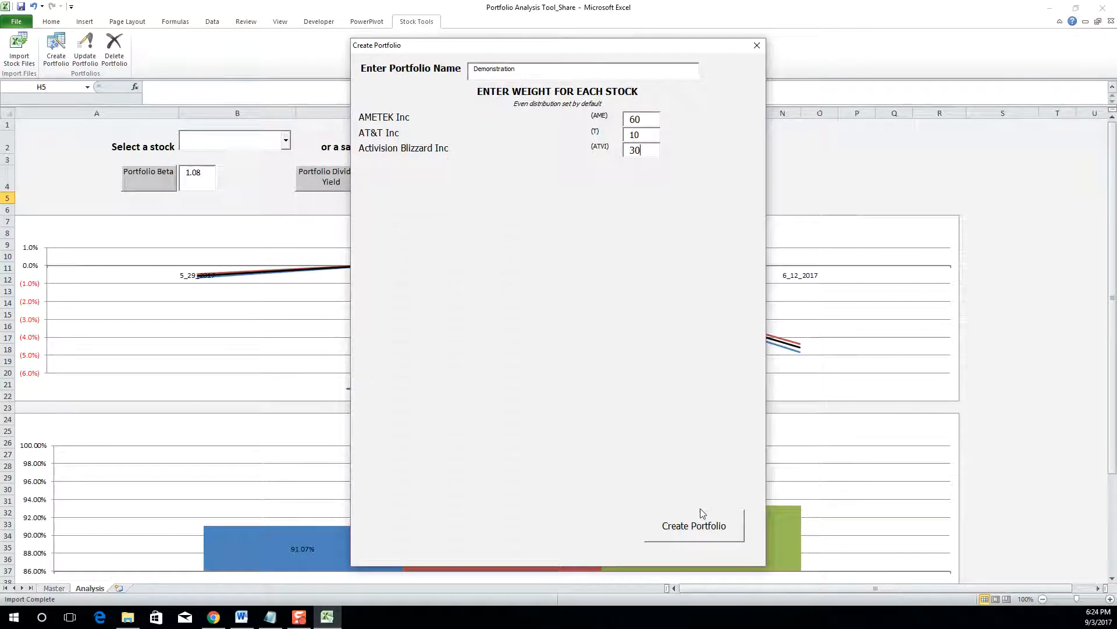
- Save the Demonstration portfolio with AMETEK 60, AT&T 10 and Activision Blizzard 30
click(695, 523)
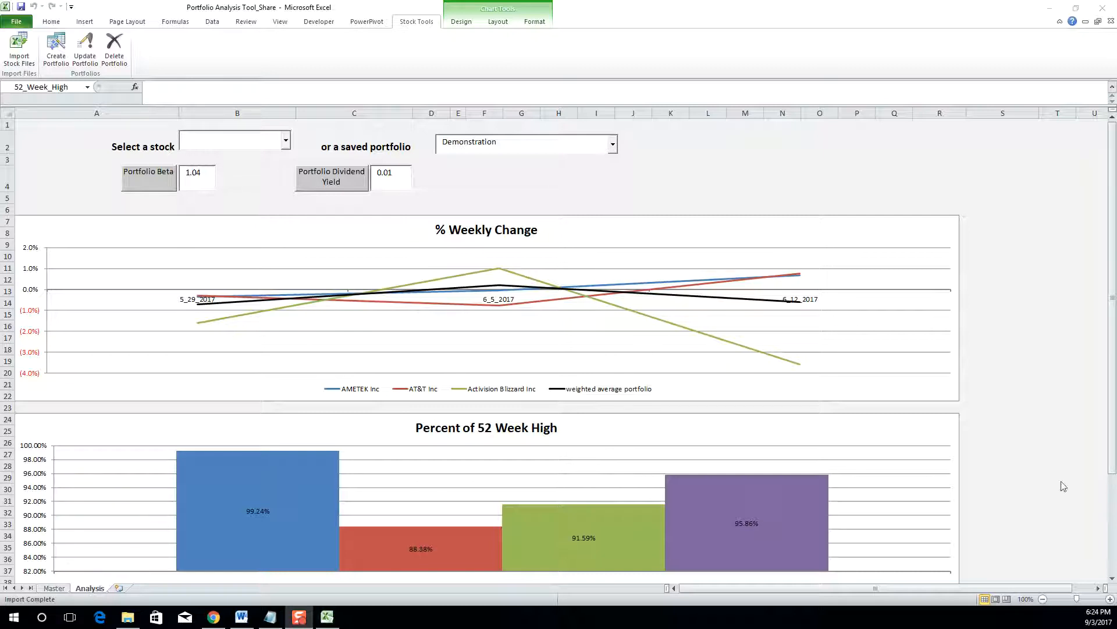
- Choose the Demonstration portfolio to update and change the weights to AT&T 20 and AMETEK 50
click(84, 51)
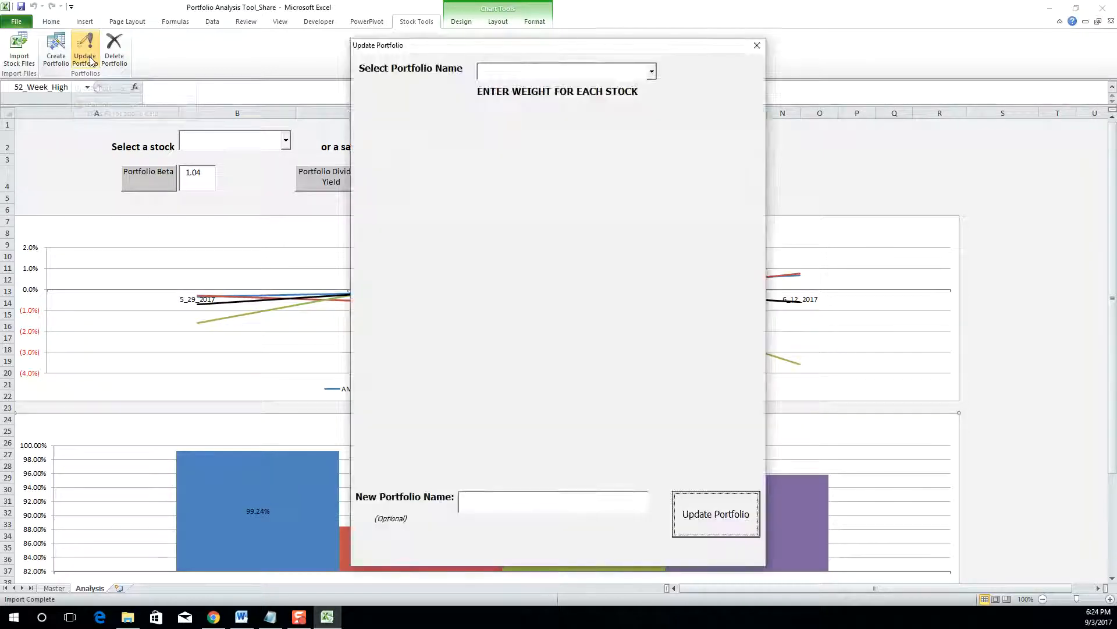
click(652, 72)
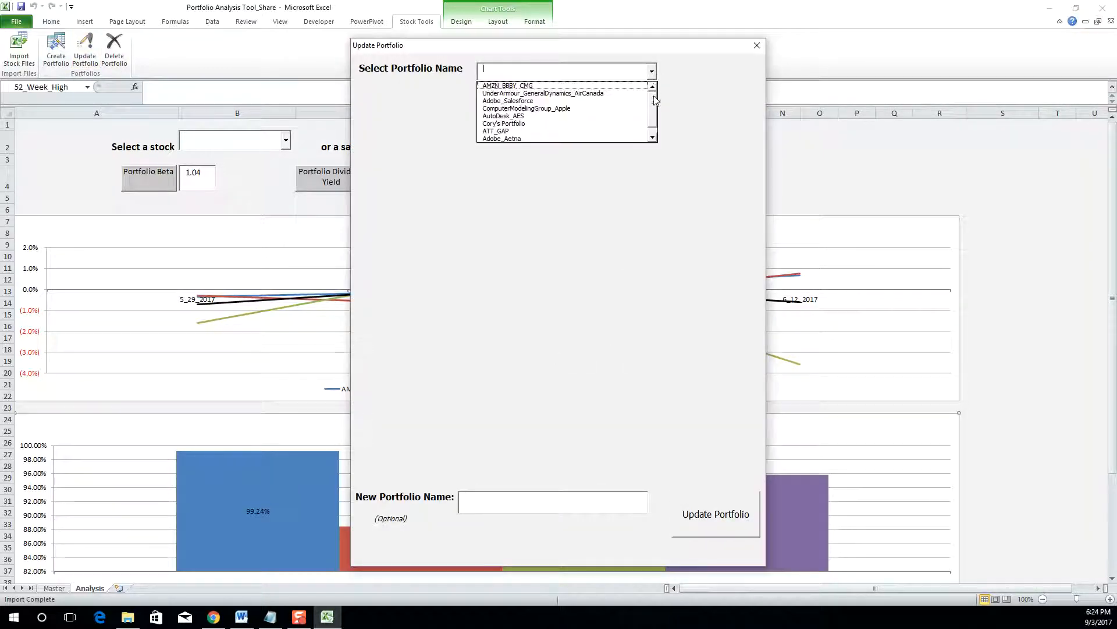
scroll(654, 100, down, 1)
click(515, 139)
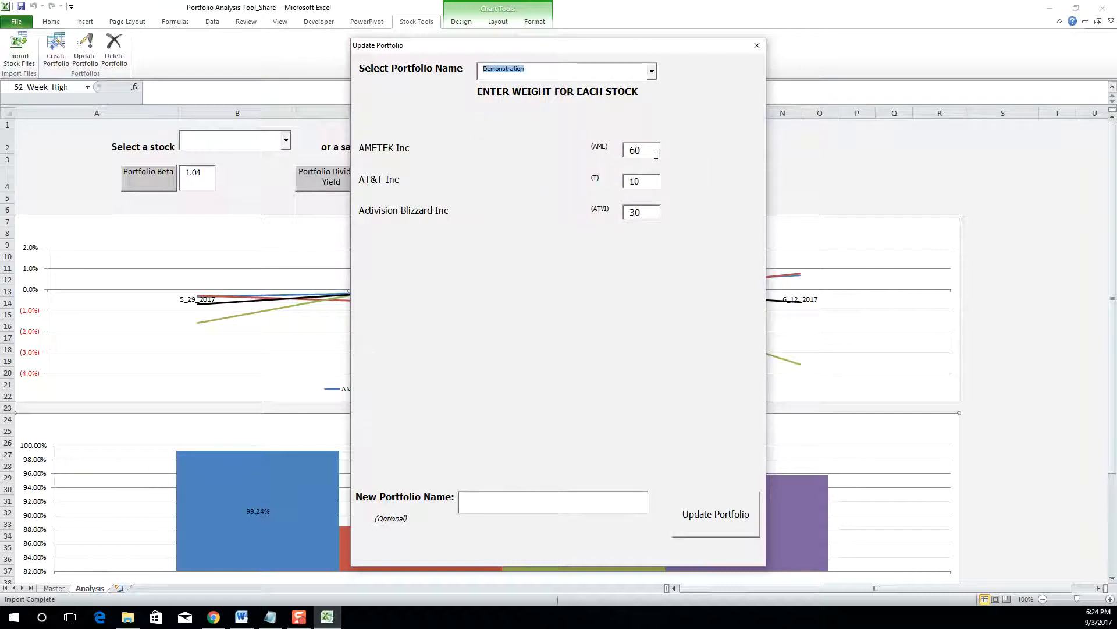
double_click(648, 181)
text(20)
double_click(642, 151)
text(50)
- Rename the portfolio to 'Demonstration Updated' and apply the update
click(480, 500)
text(D)
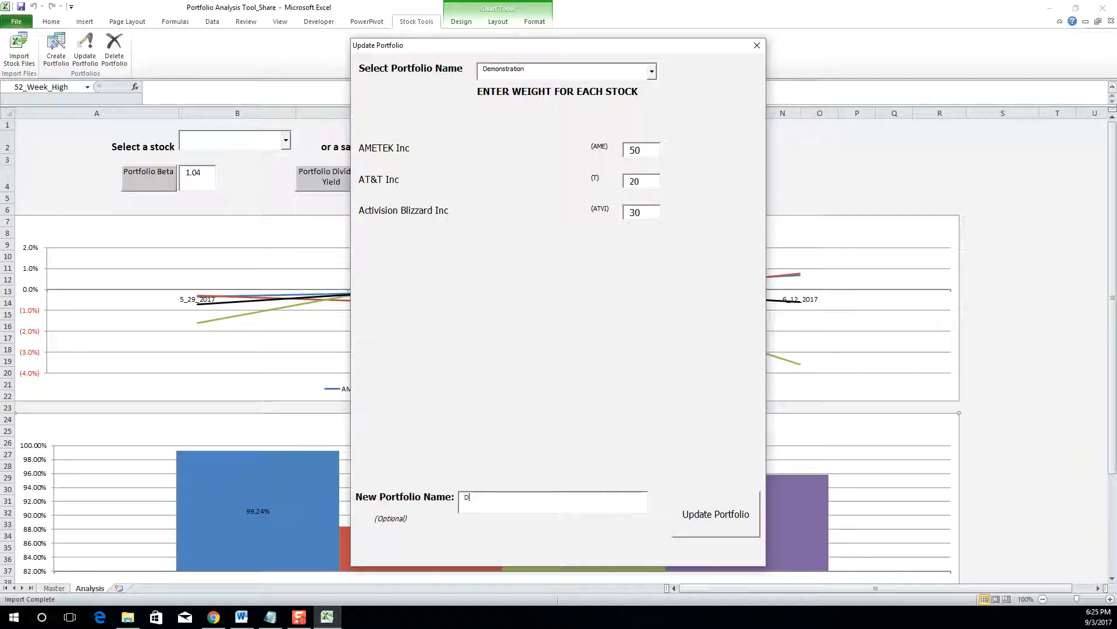
text(emonstration Updta)
key(BackSpace)
key(BackSpace)
text(ated)
click(699, 516)
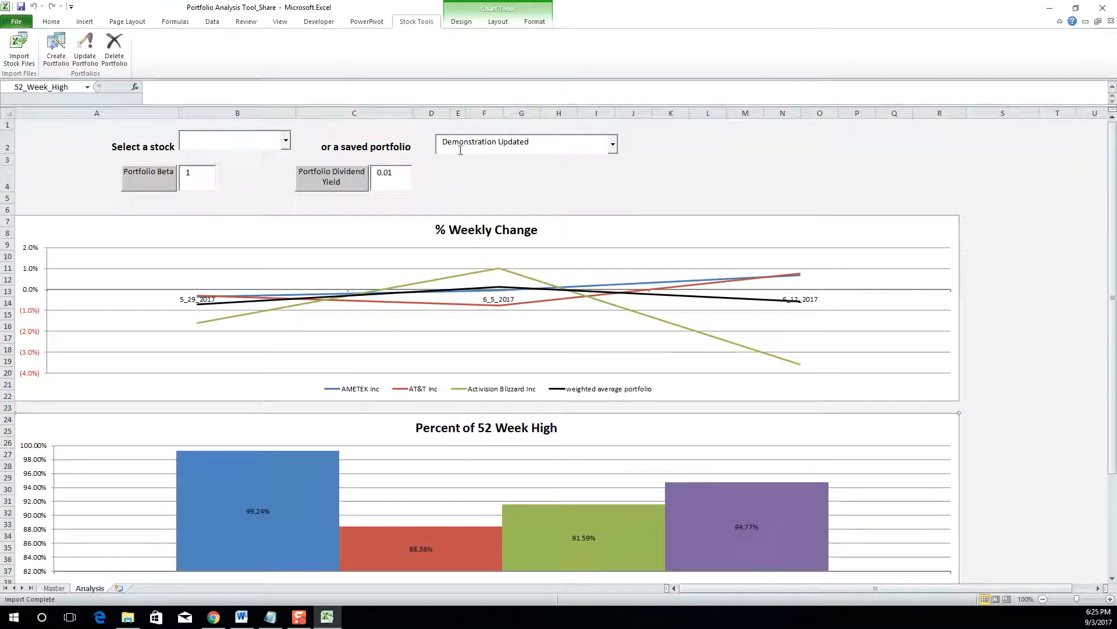
- Look through the saved-portfolio dropdown without changing the selection
click(613, 143)
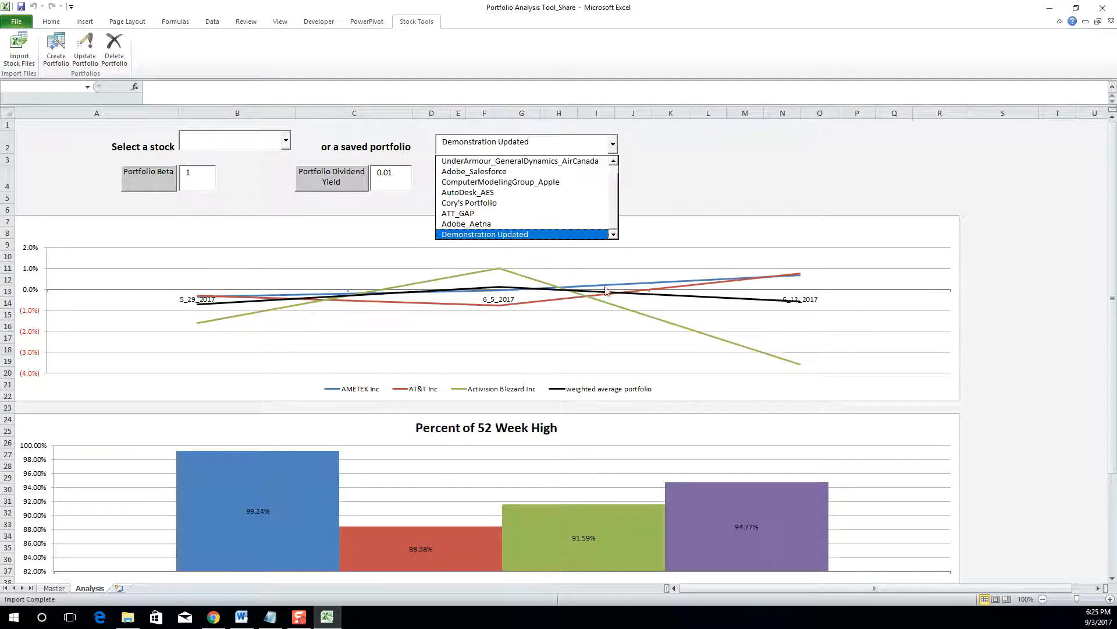
click(522, 235)
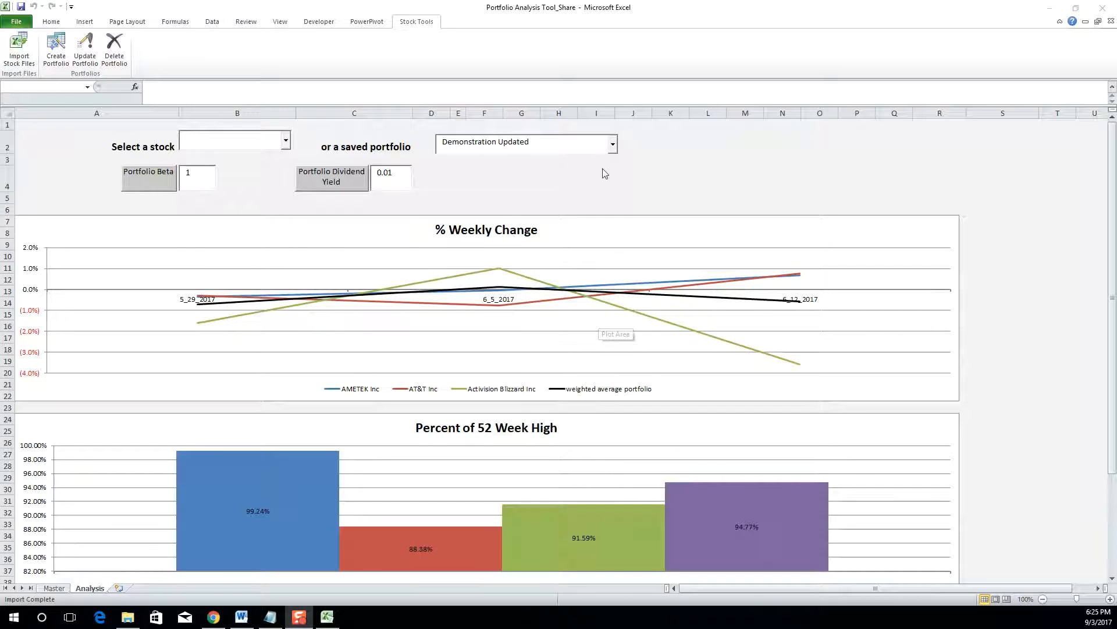
click(611, 150)
click(612, 150)
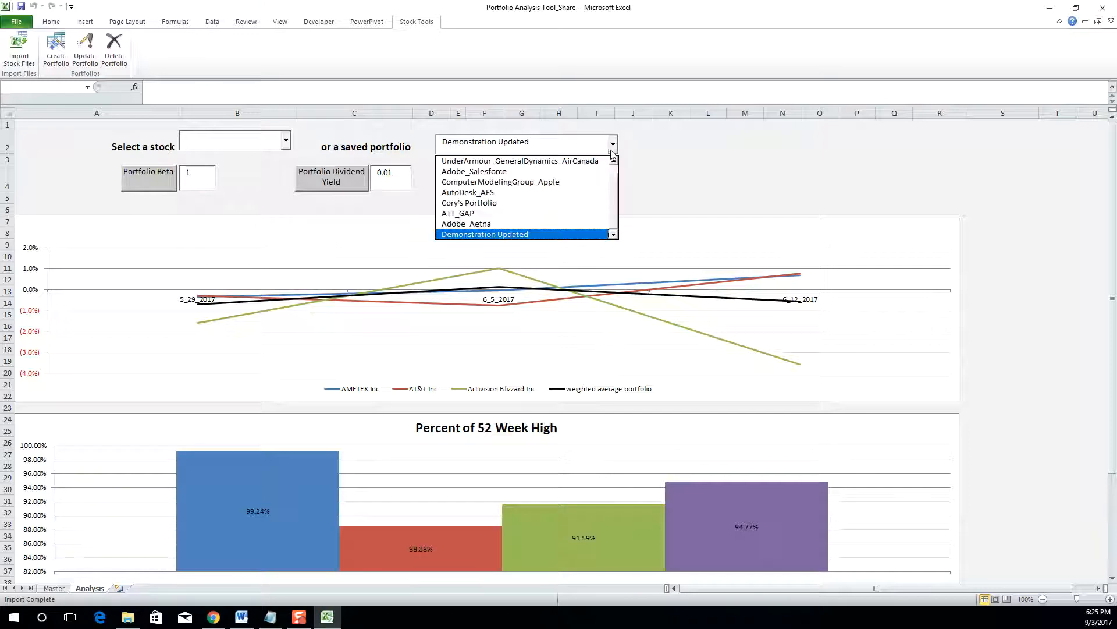
mouse_move(611, 202)
mouse_down()
mouse_move(611, 169)
mouse_move(611, 209)
mouse_up()
click(679, 186)
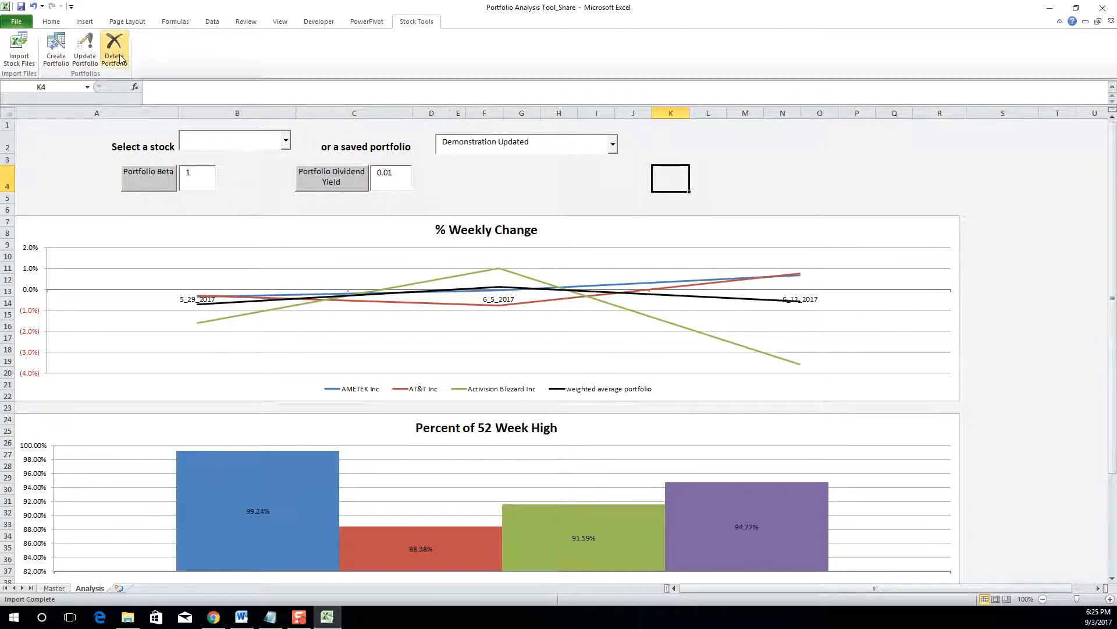
- Glance at the portfolio list again, then bring up the Delete Portfolio form
click(613, 144)
click(613, 143)
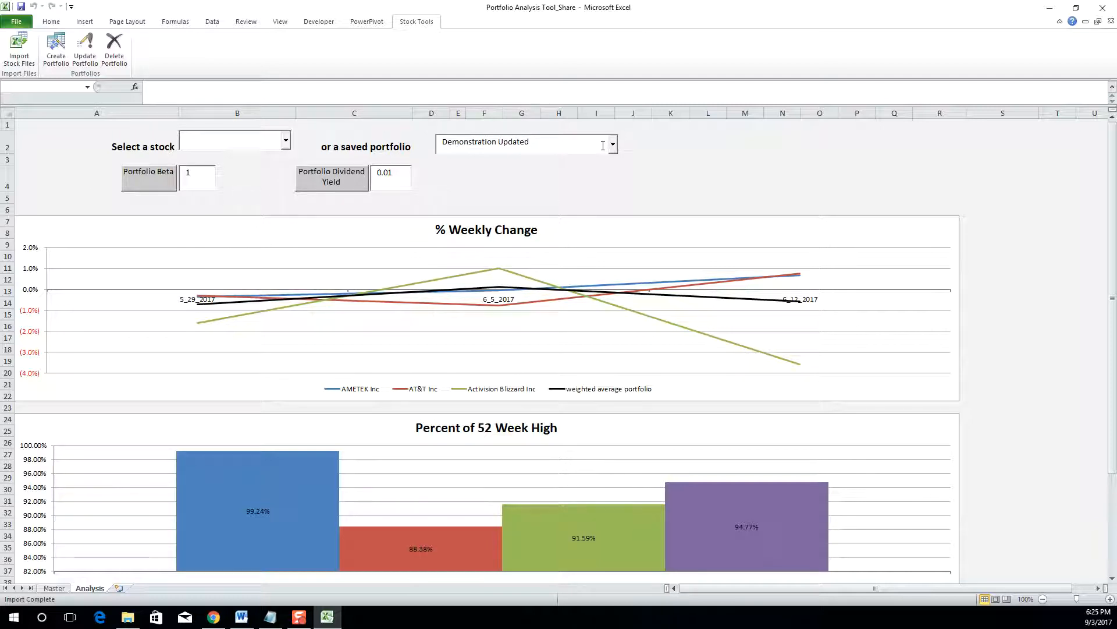
click(115, 65)
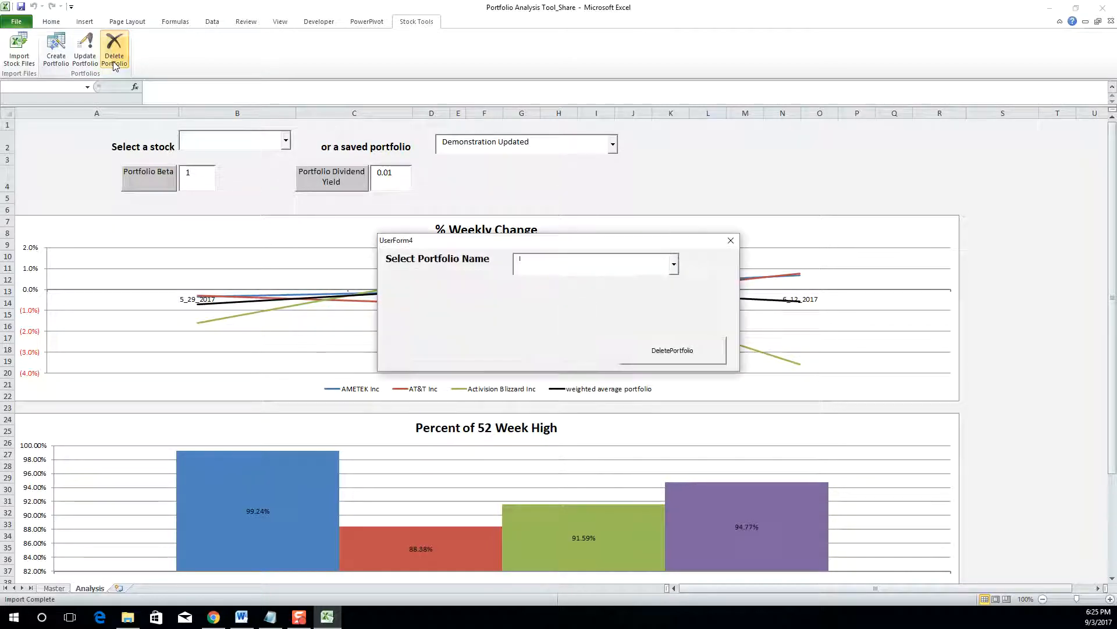
- Delete the Demonstration Updated portfolio using the delete form
click(675, 266)
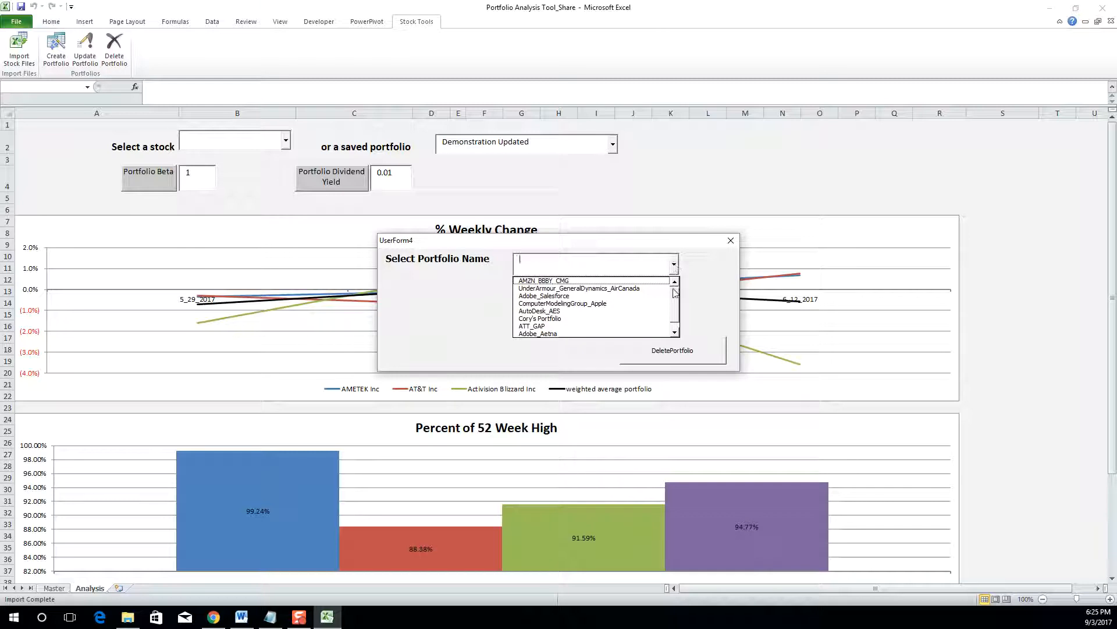
click(674, 332)
click(608, 334)
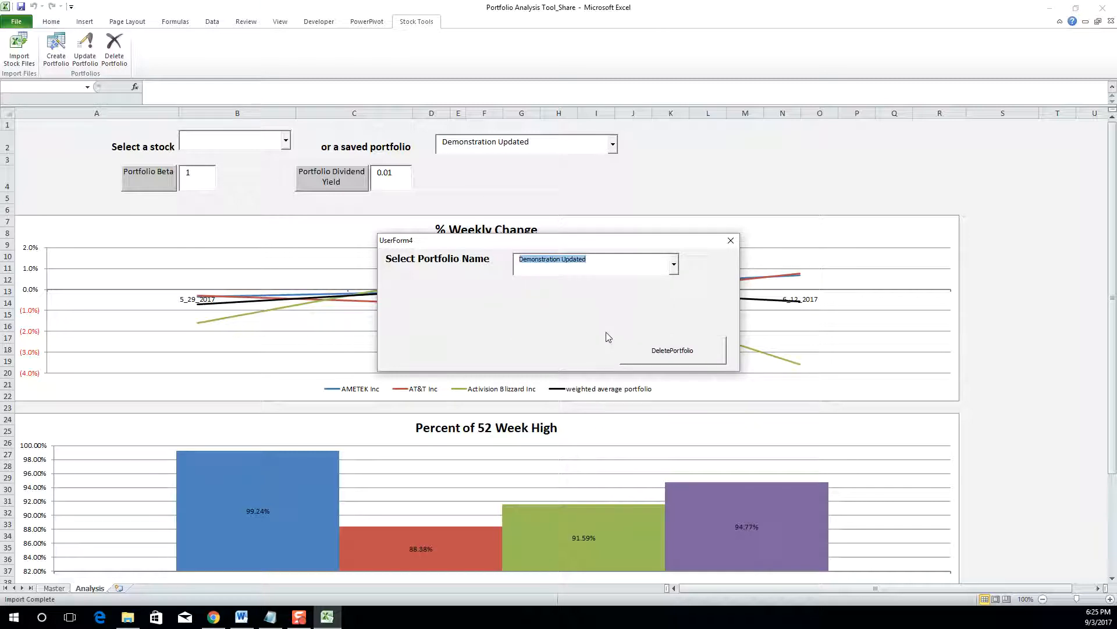
click(683, 351)
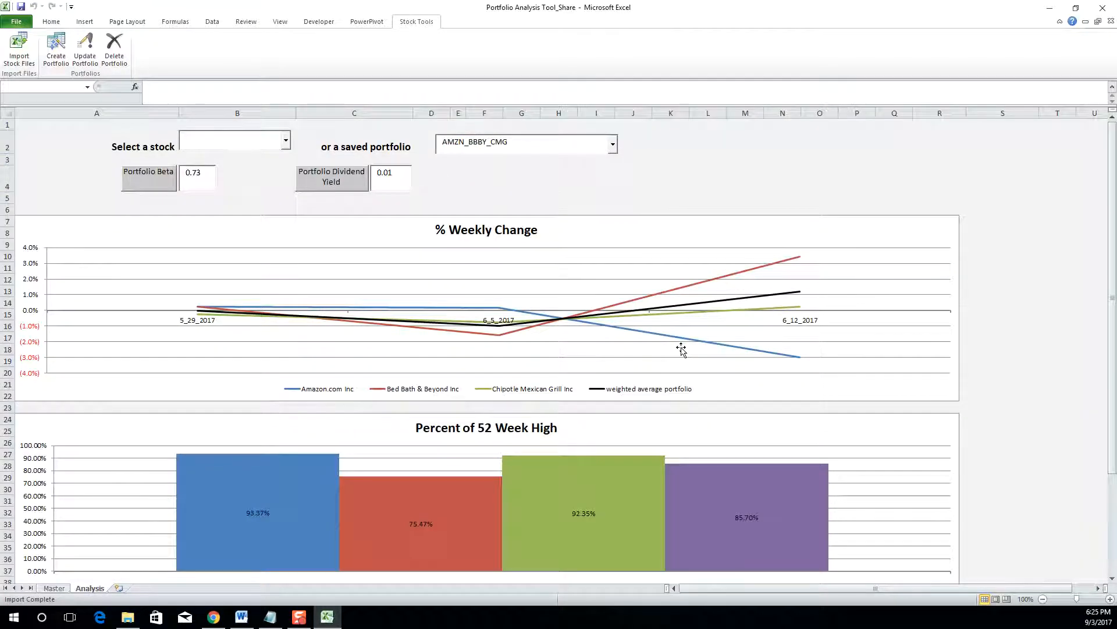
- Check the remaining saved portfolios, then save and close the workbook
click(613, 144)
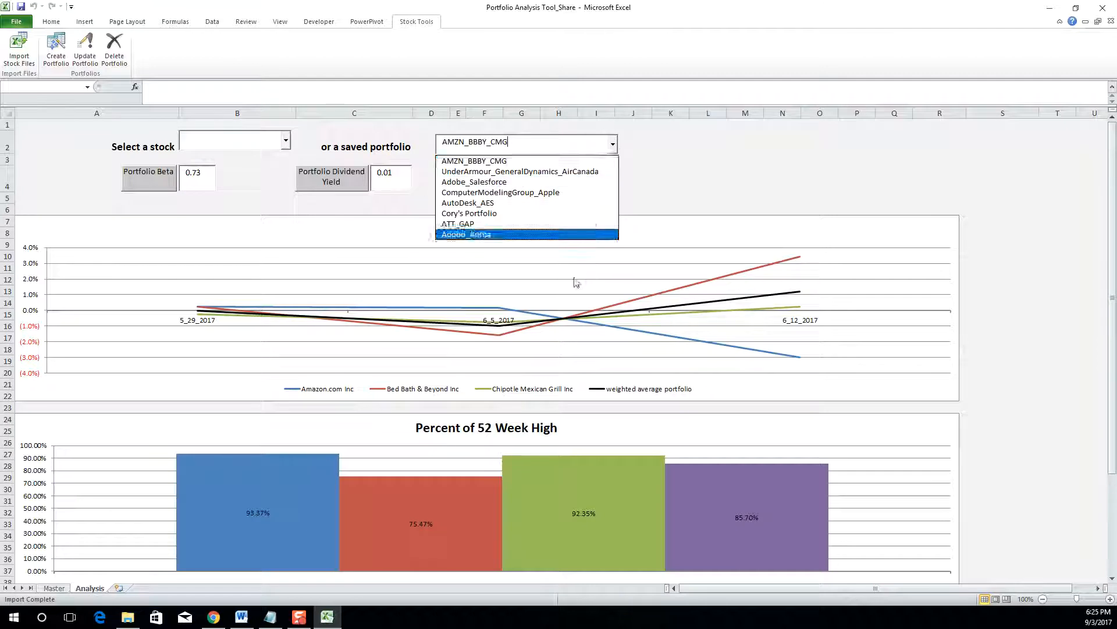
click(675, 180)
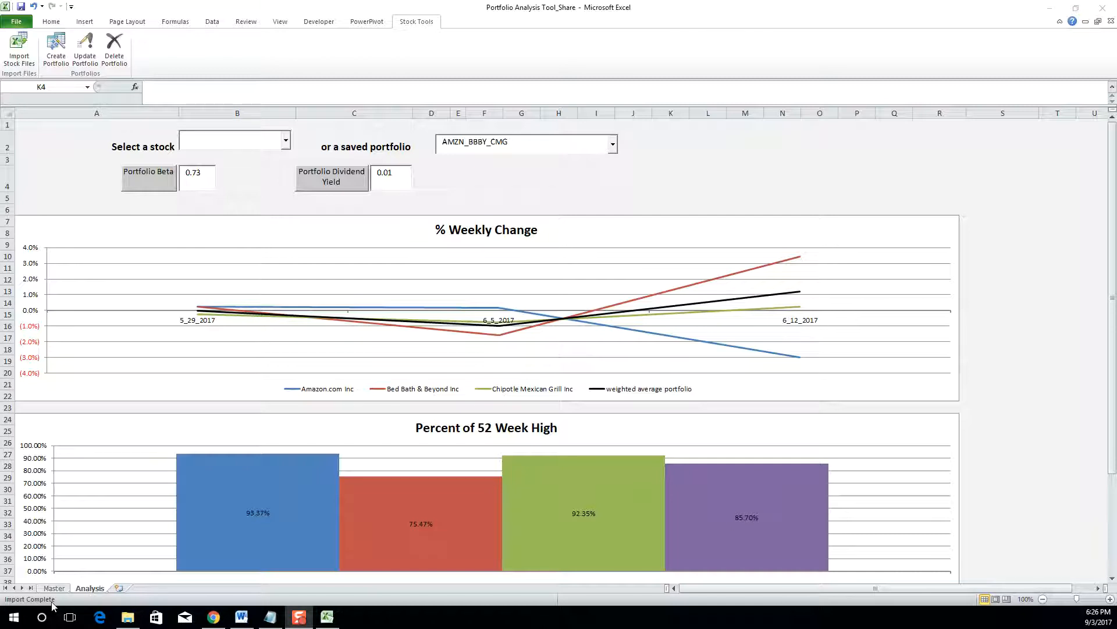
click(21, 7)
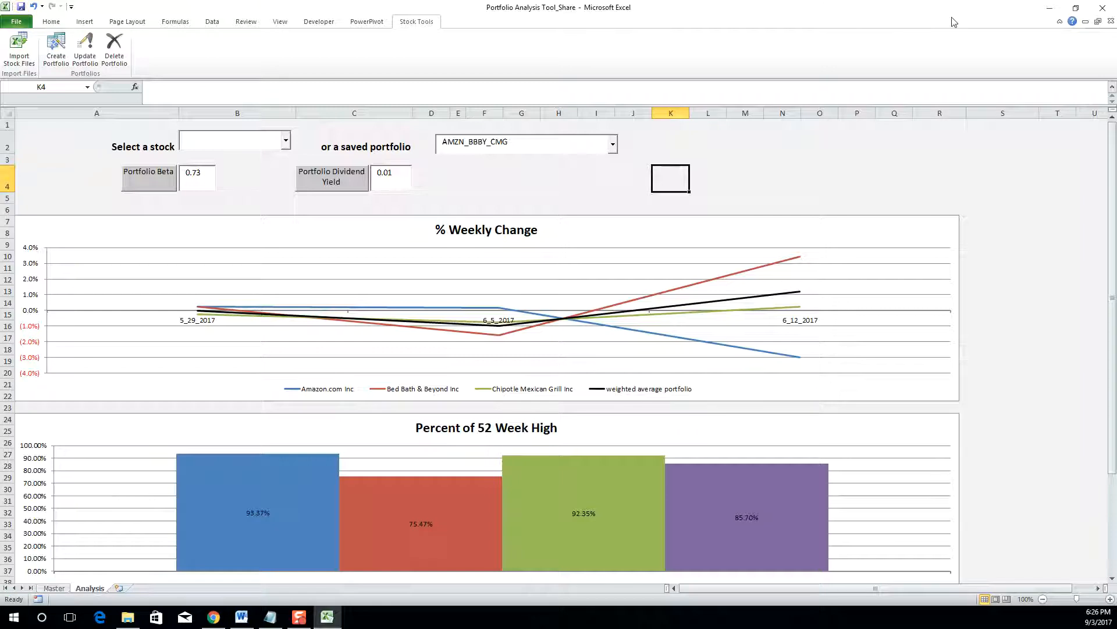
click(1102, 7)
- Reopen Portfolio Analysis Tool_Share from the Portfolio Analysis folder
double_click(204, 85)
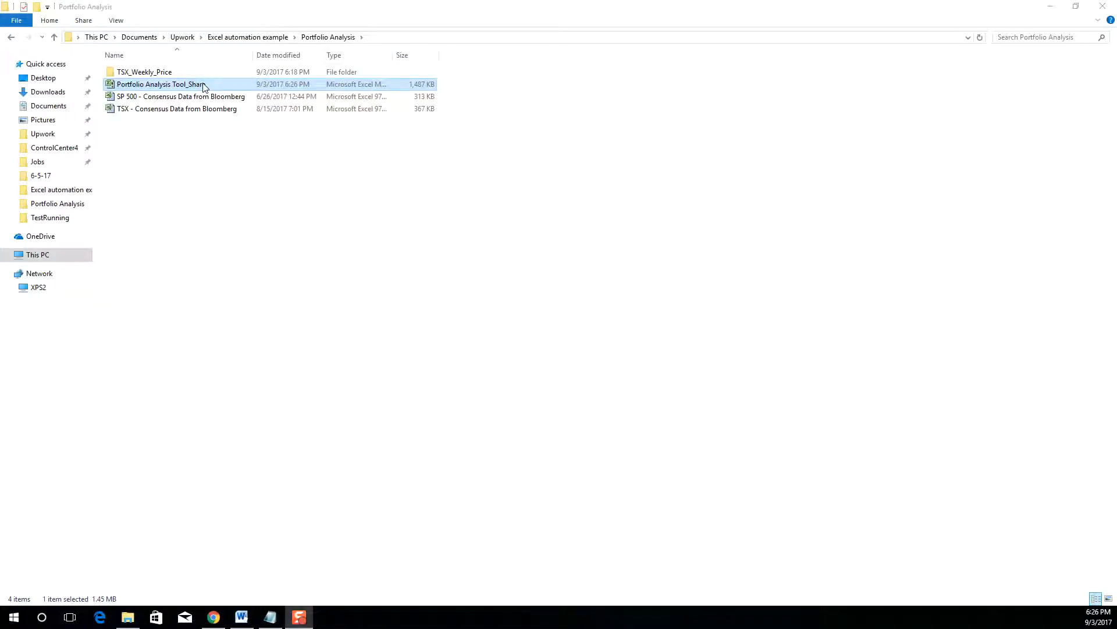